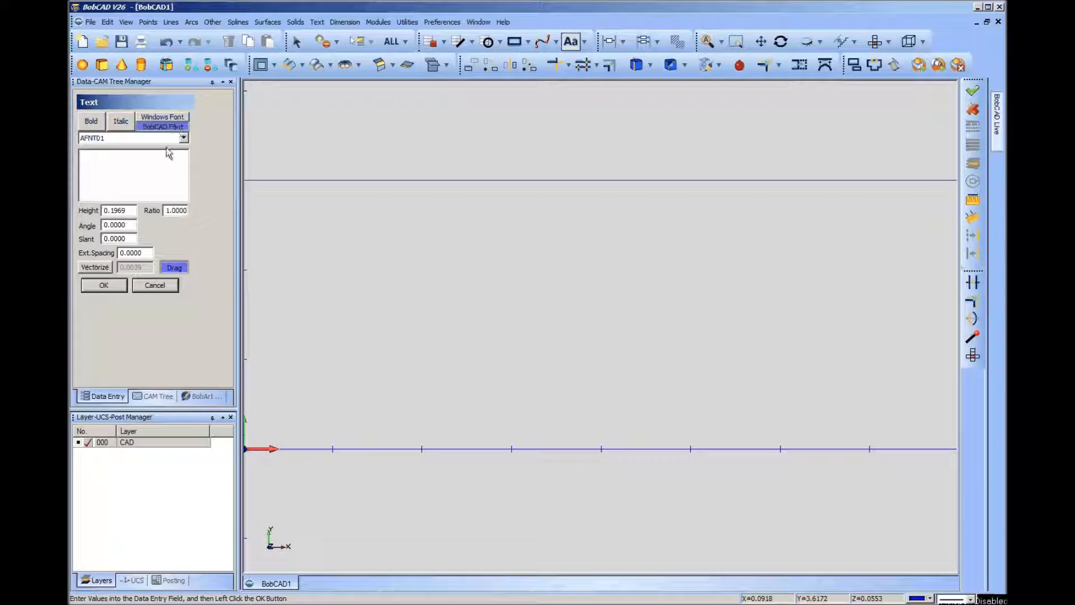
Step: Switch the text from BobCAD fonts to Windows fonts and choose Courier New Baltic
left_click(184, 139)
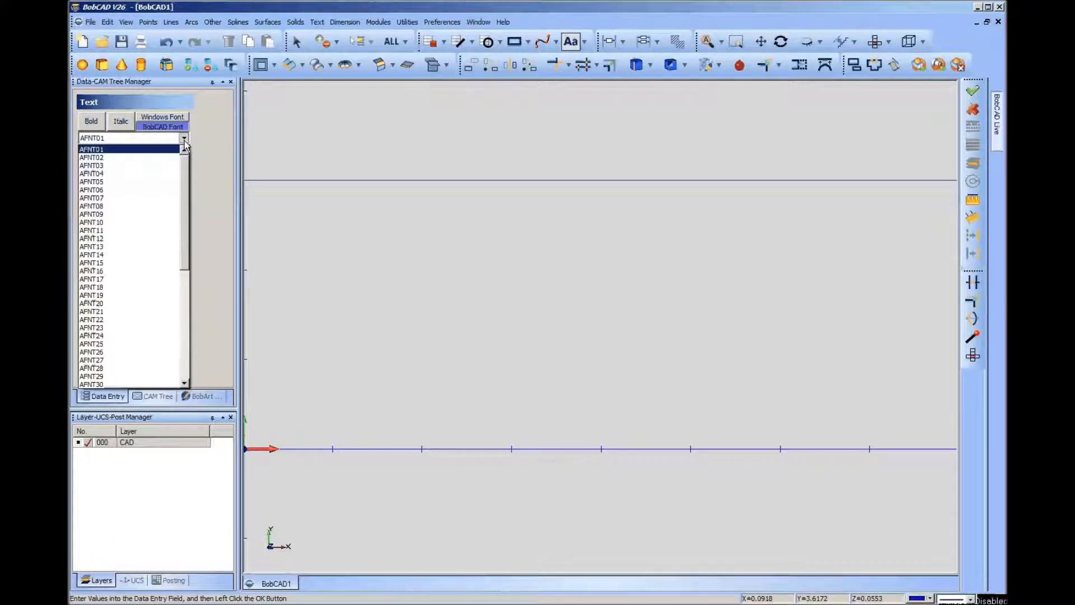
left_click_drag(185, 190, 186, 147)
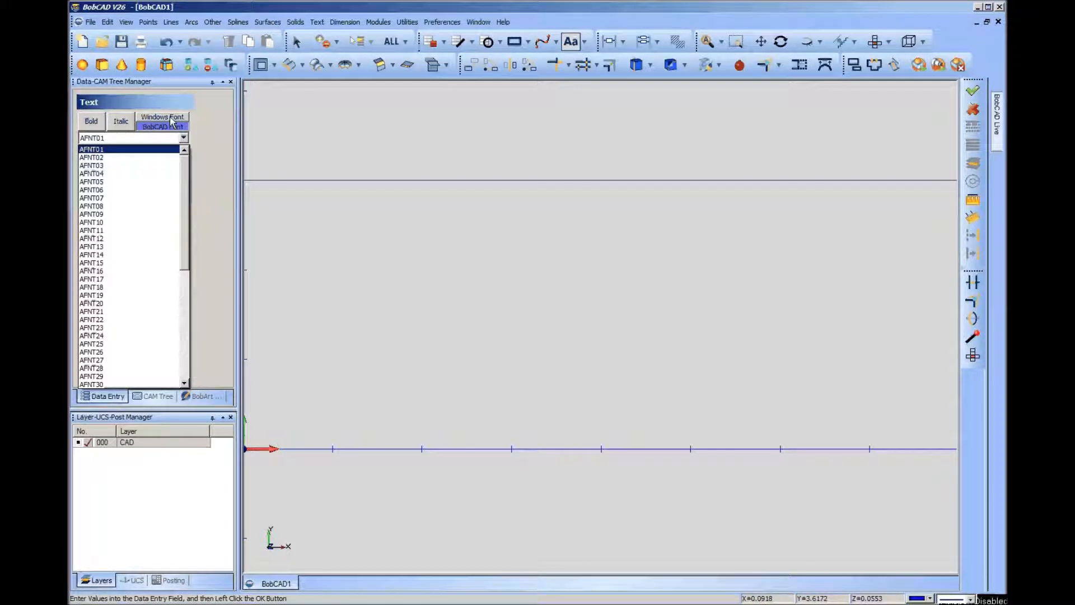
left_click(173, 123)
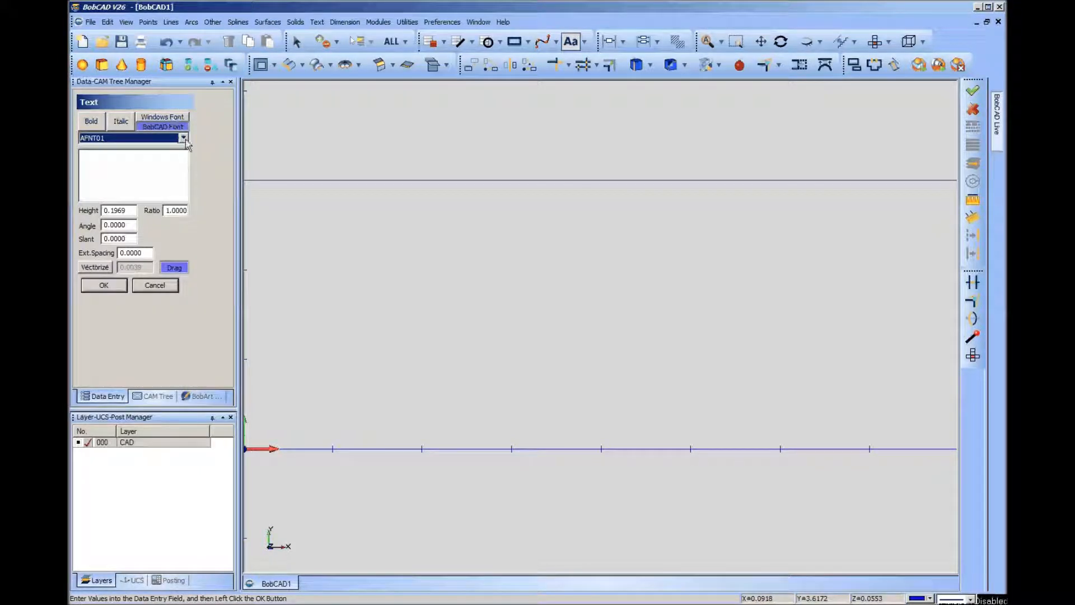
left_click(182, 139)
left_click(172, 117)
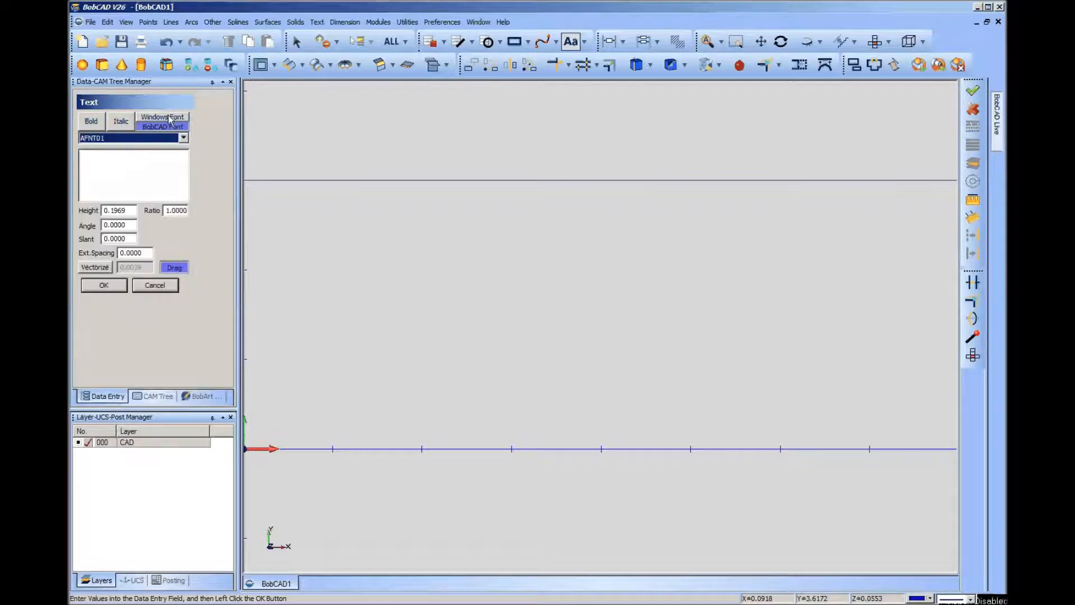
left_click(172, 117)
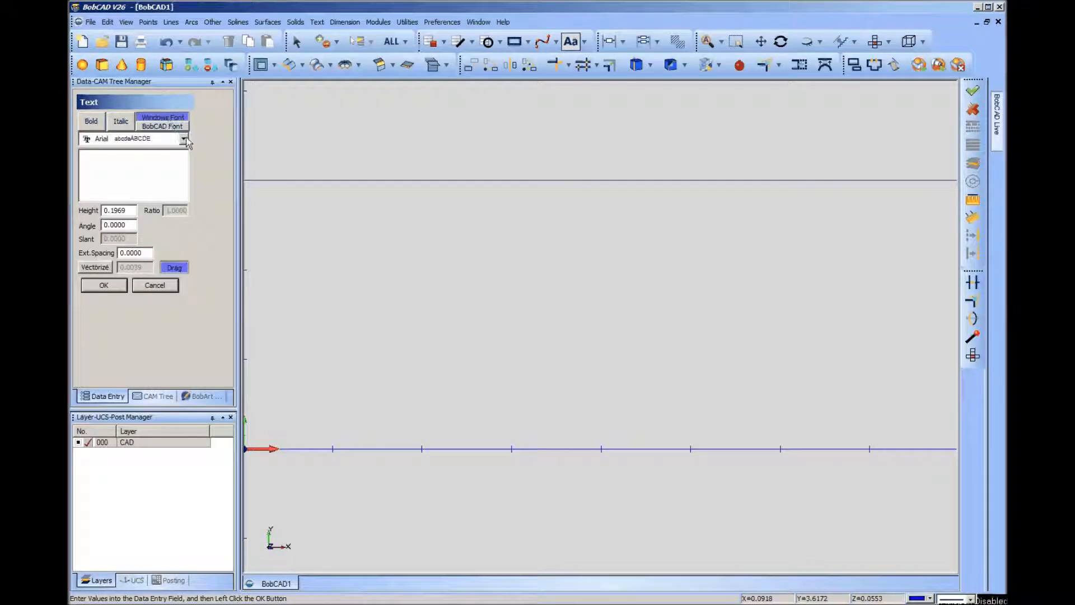
left_click(183, 138)
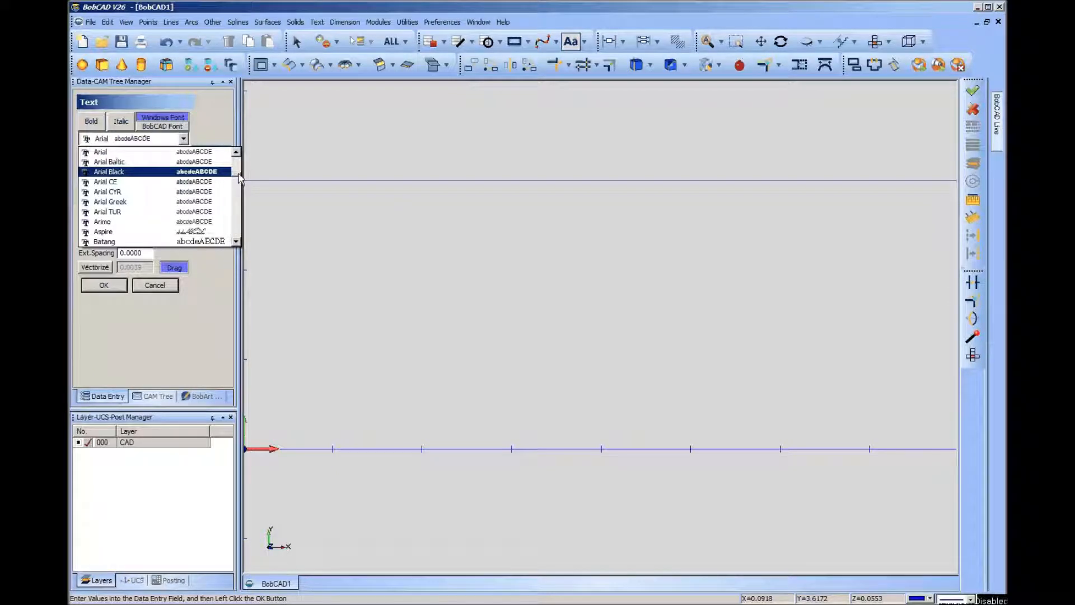
mouse_move(239, 174)
left_mouse_down()
mouse_move(239, 194)
mouse_move(239, 176)
left_mouse_up()
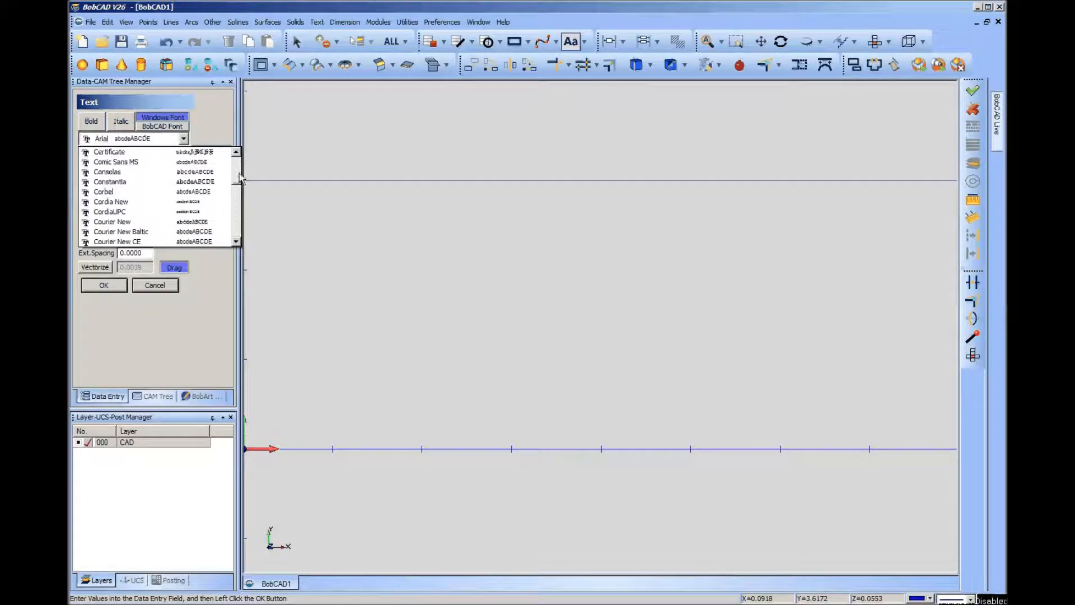
left_click(147, 232)
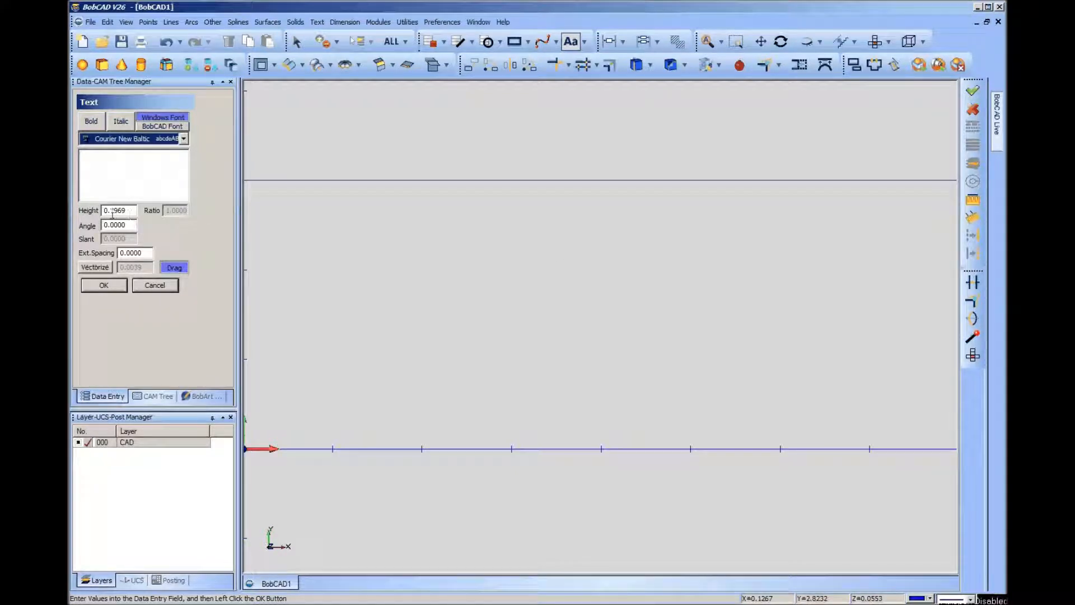
Step: Create the word "Text" with a height of 1 and place it inside the rectangle
left_click_drag(133, 210, 89, 214)
key("BackSpace")
type("1")
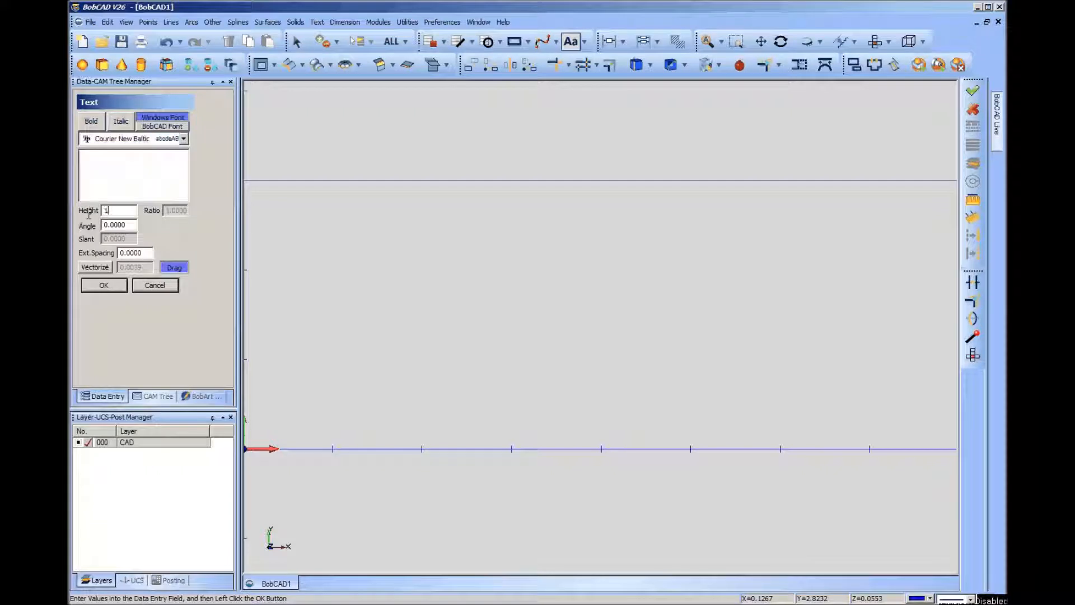
left_click(116, 168)
type("Text")
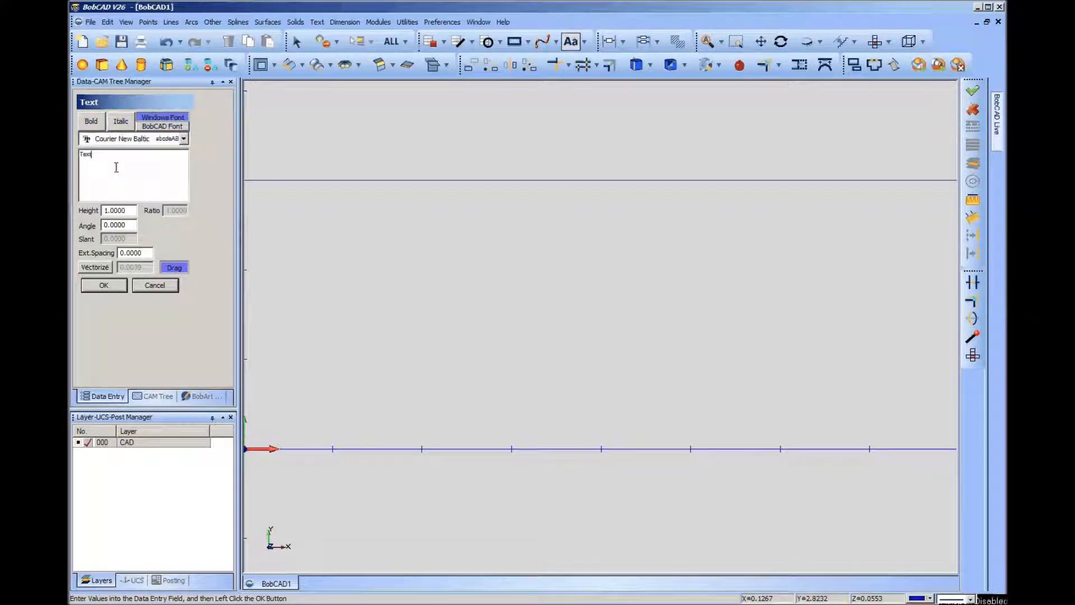
left_click(113, 287)
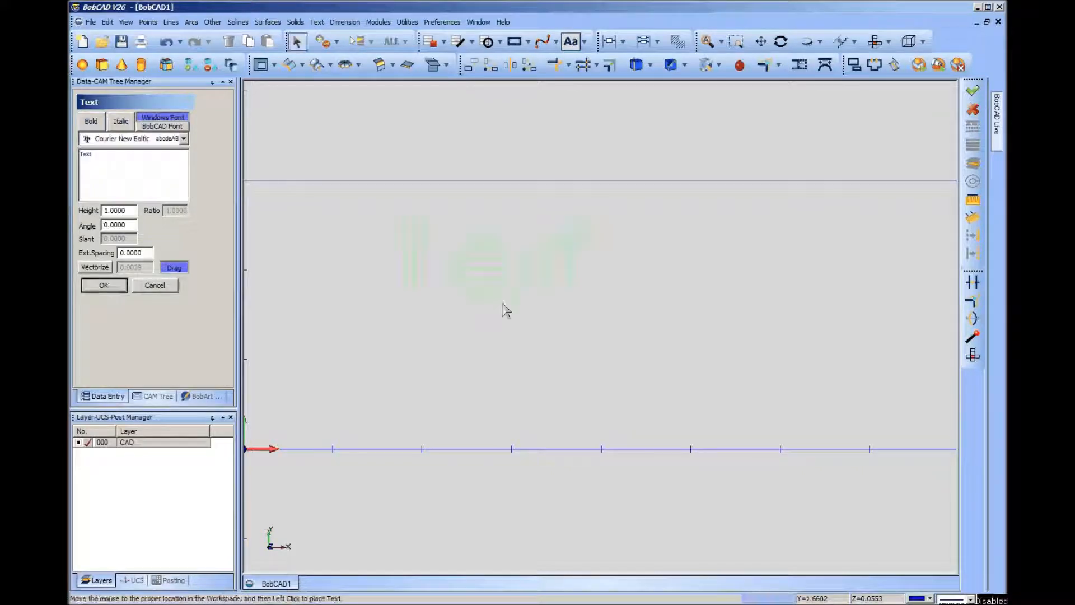
left_click(602, 358)
left_click(168, 286)
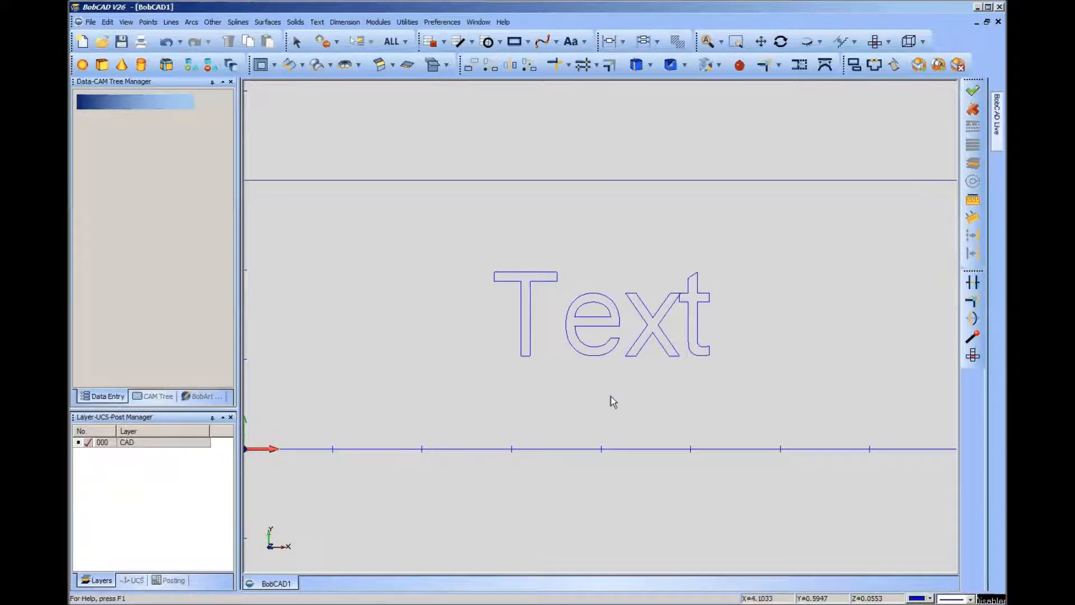
Step: Examine up close where the x and t of the placed word meet
middle_click_drag(684, 393, 619, 371)
scroll(611, 365, "up", 4)
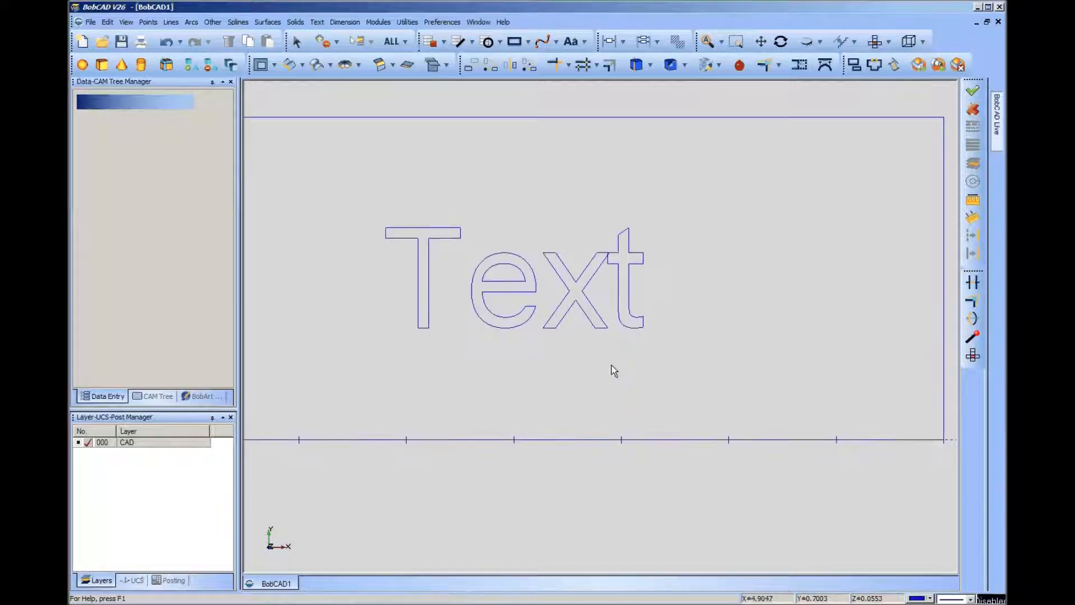
middle_click_drag(571, 374, 643, 389)
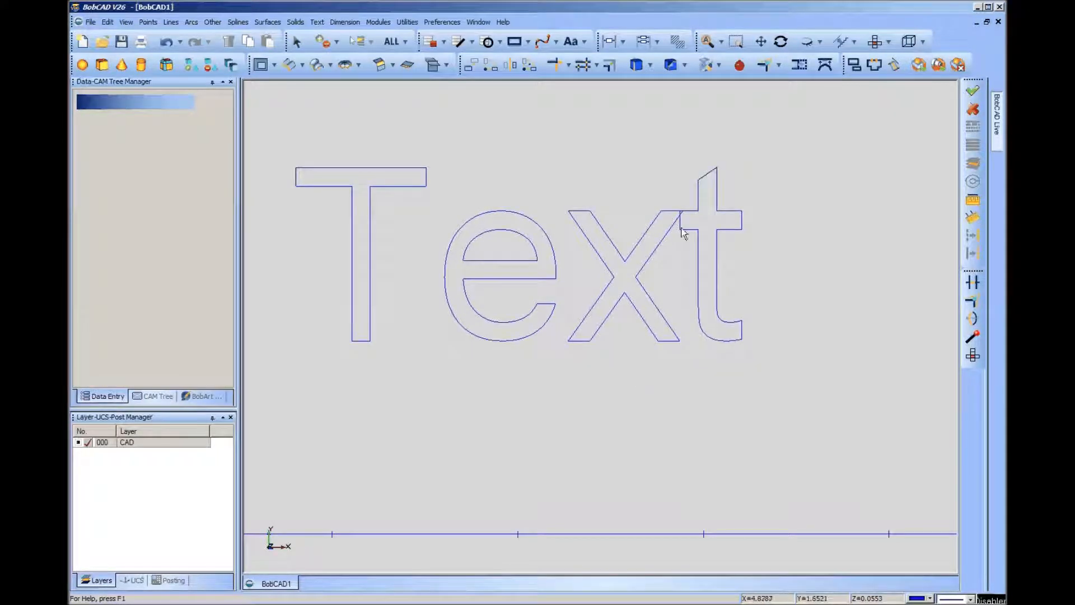
scroll(661, 316, "up", 4)
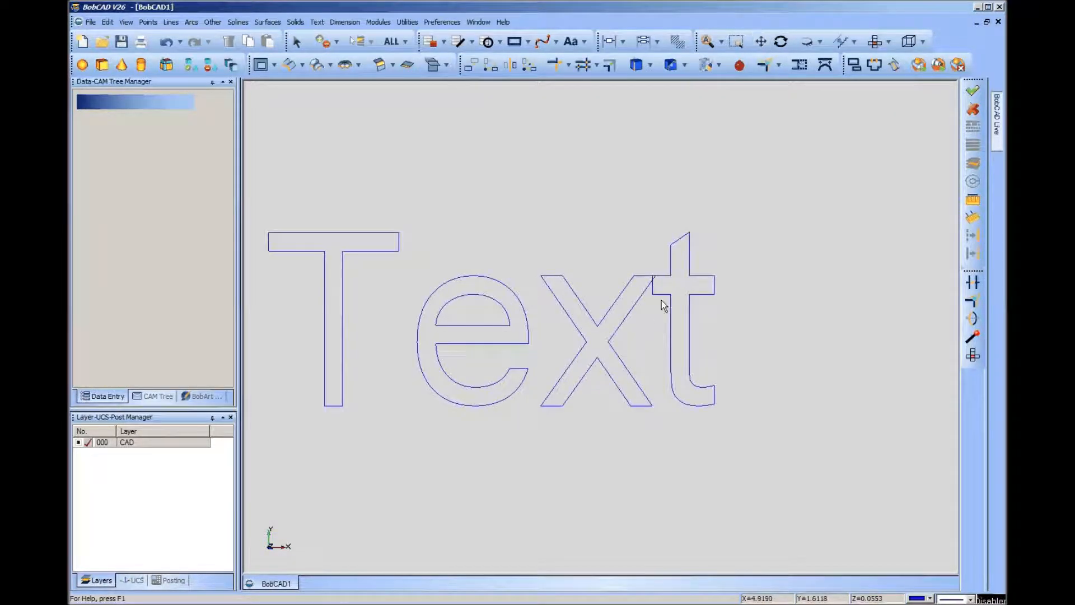
scroll(662, 304, "up", 5)
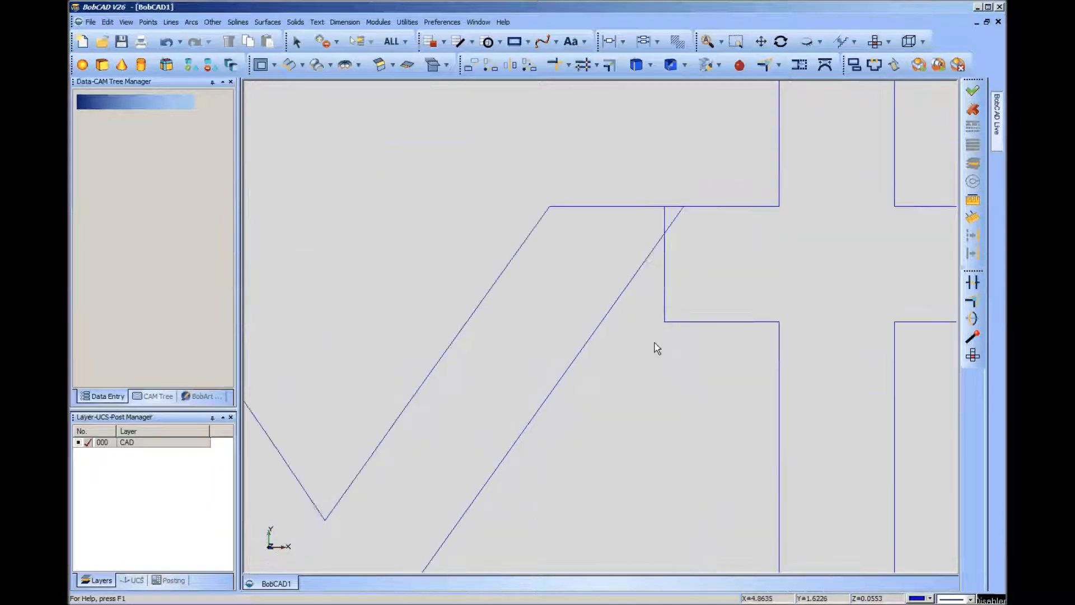
scroll(655, 342, "down", 8)
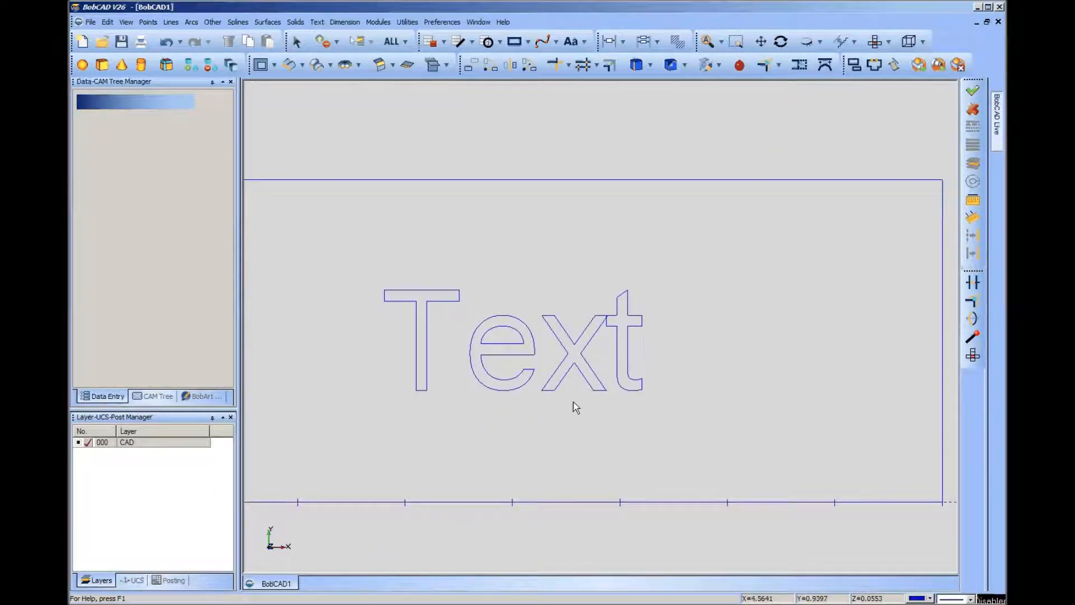
middle_click_drag(574, 402, 604, 380)
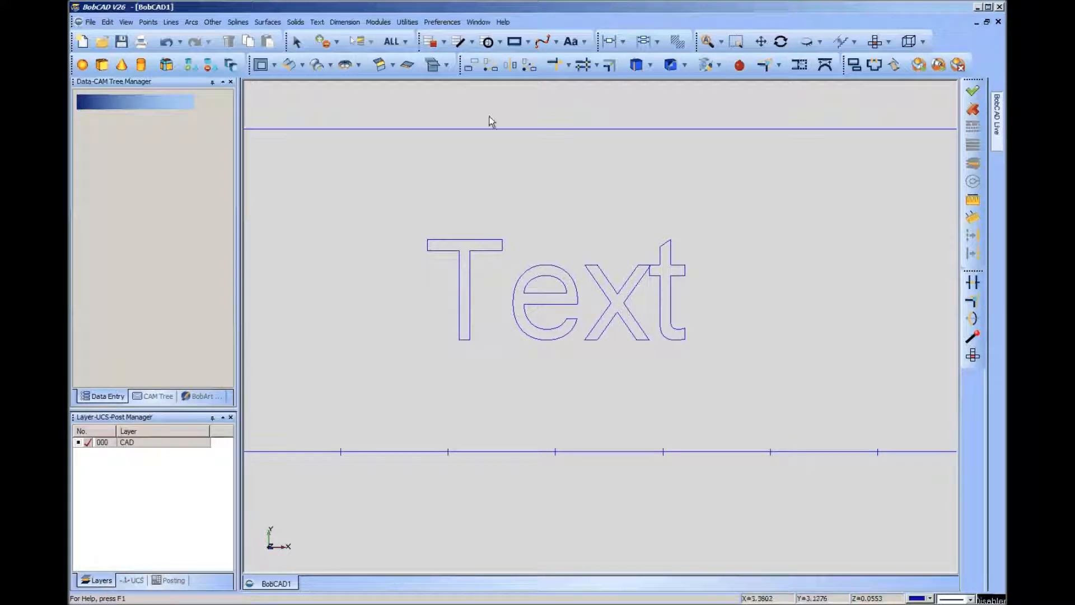
Step: Start a new text with an extra spacing of 0.3 and a height of 1
left_click(571, 42)
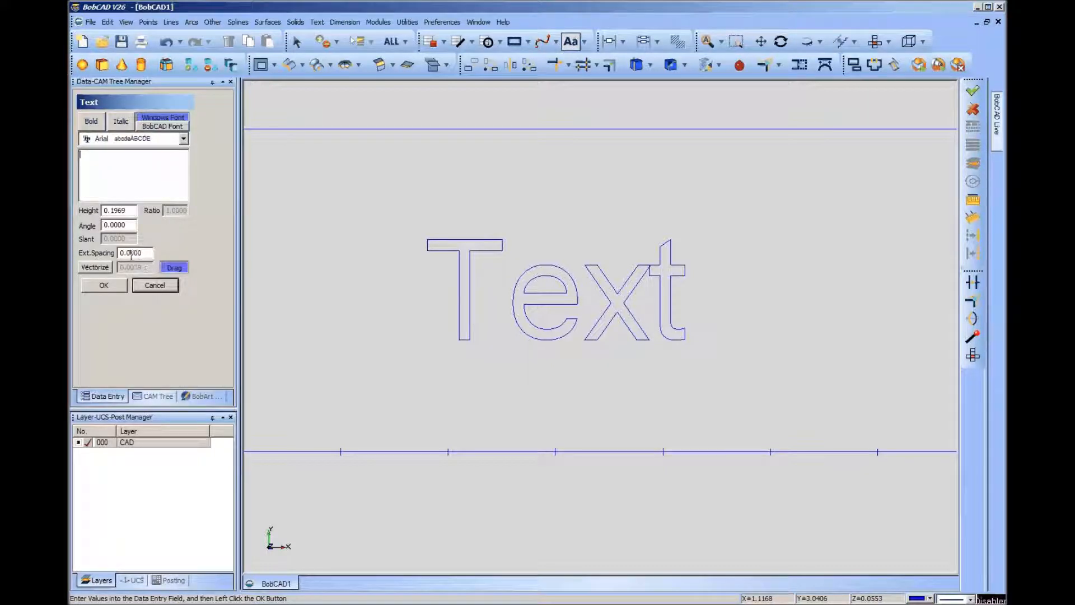
left_click_drag(126, 253, 164, 253)
key("BackSpace")
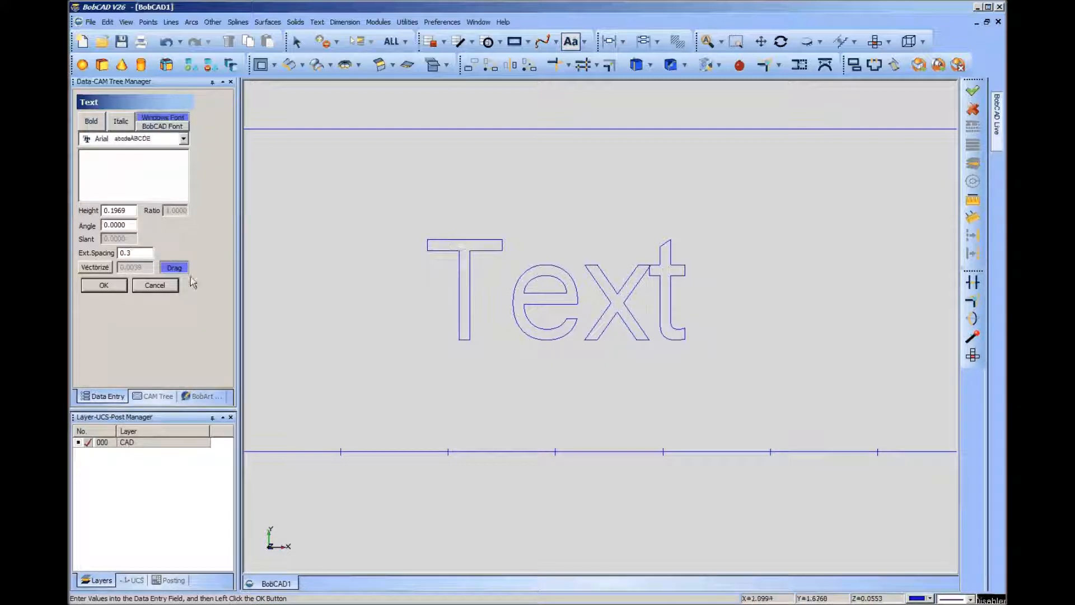
left_click_drag(132, 211, 78, 213)
key("BackSpace")
Step: Choose the Courier New Baltic font for the new text
left_click(184, 139)
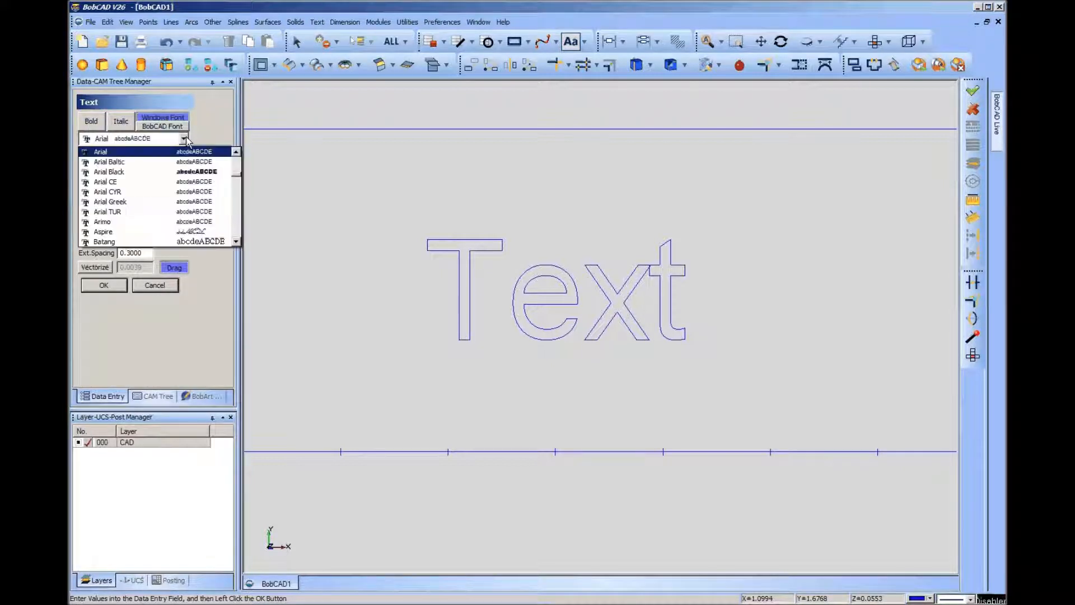
left_click(238, 196)
left_click(237, 197)
left_click(238, 196)
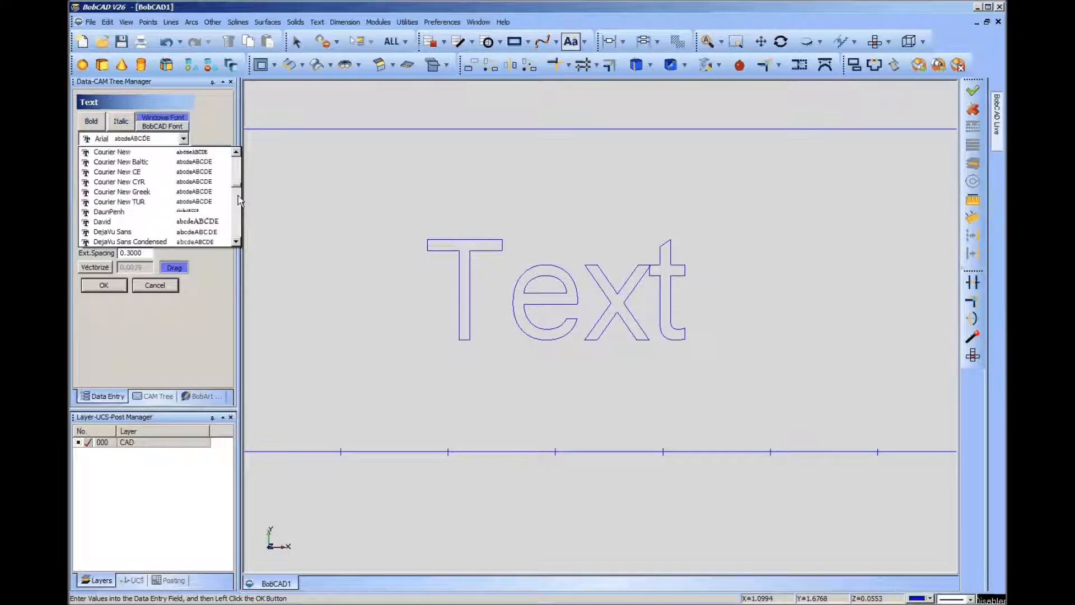
left_click(134, 162)
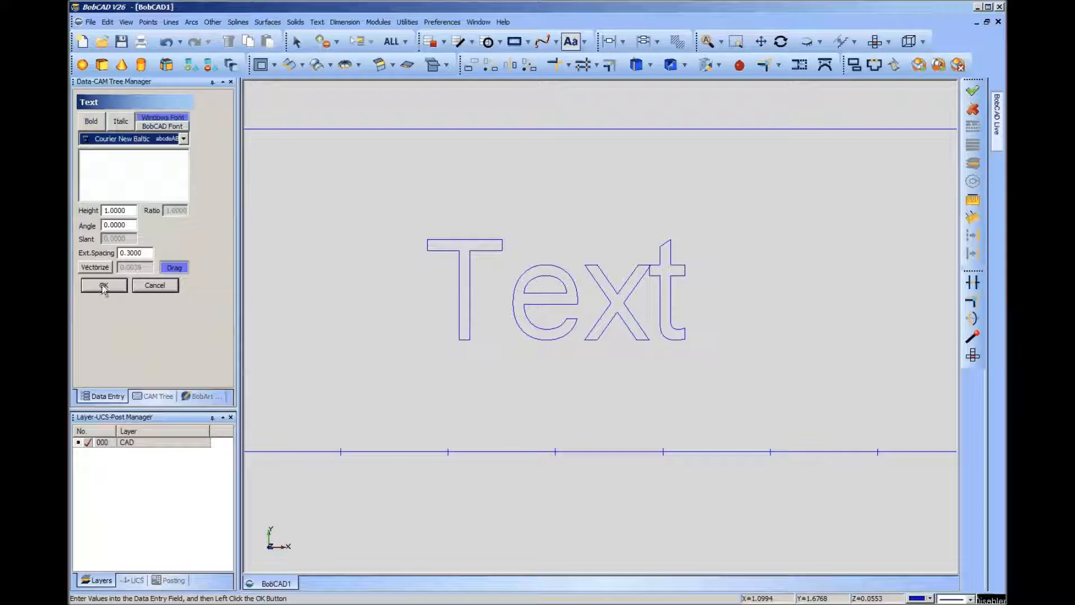
Step: Enter "Text" as the wording and place it directly above the first word
left_click(118, 161)
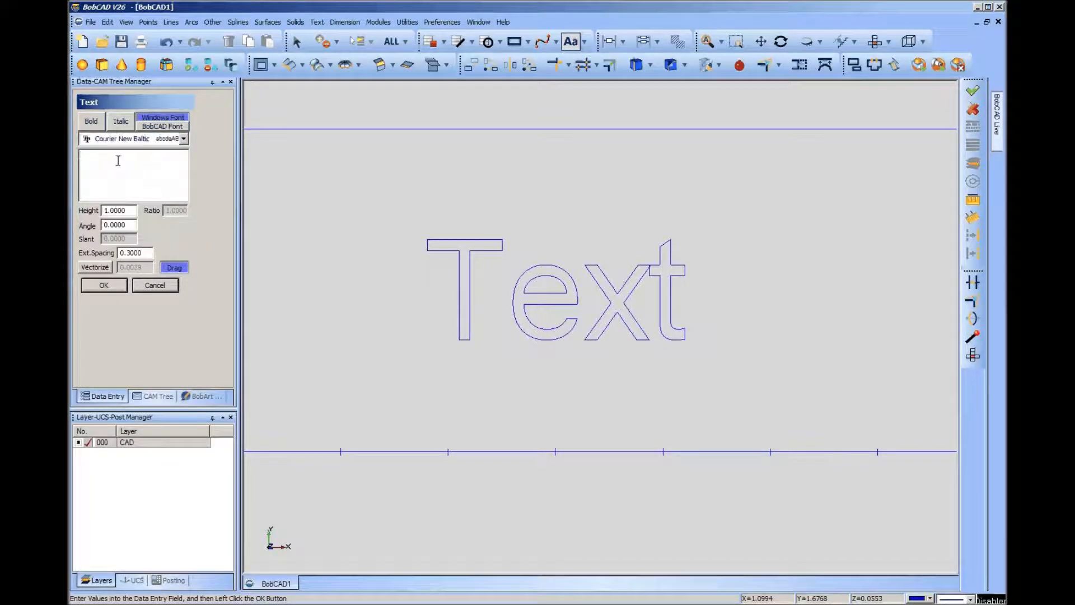
type("Text")
left_click(104, 285)
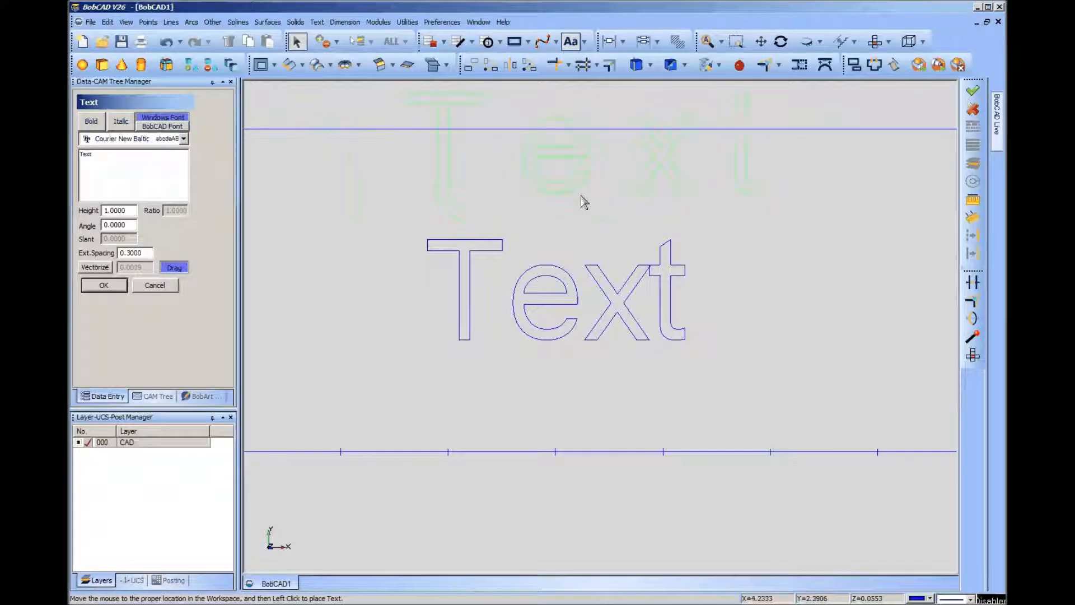
left_click(547, 242)
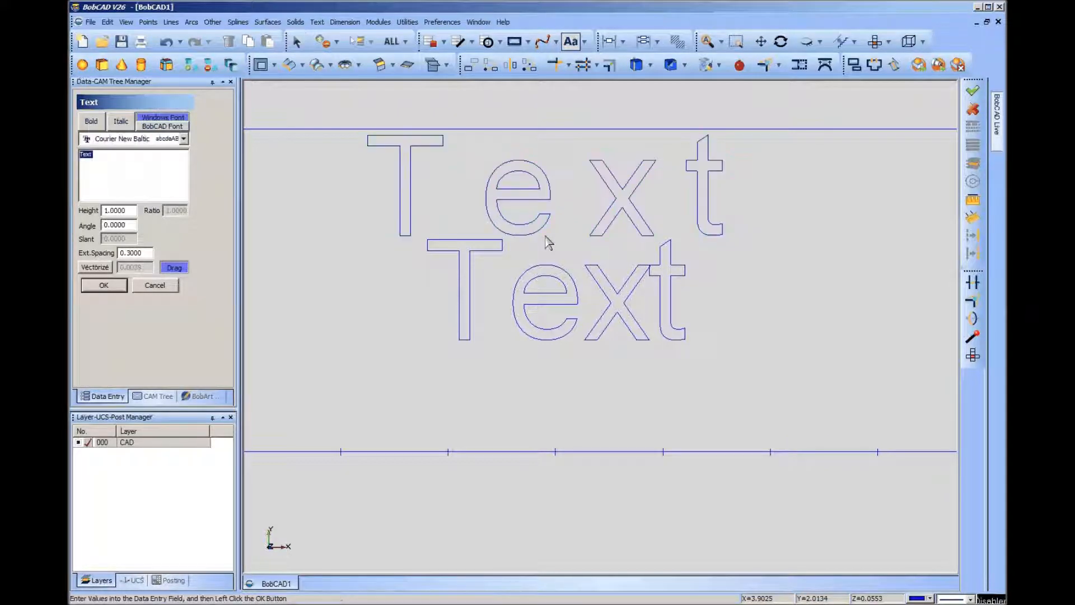
Step: Reduce the extra spacing to 0.03 and place another copy of "Text" below the first word
left_click(133, 253)
key("Delete")
key("Delete")
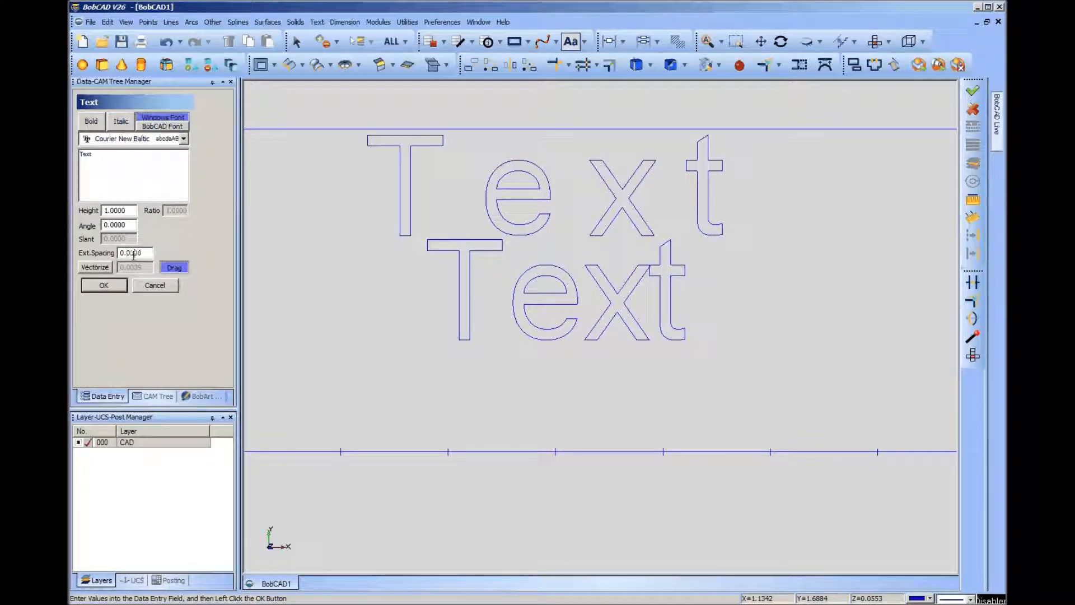
left_click(114, 287)
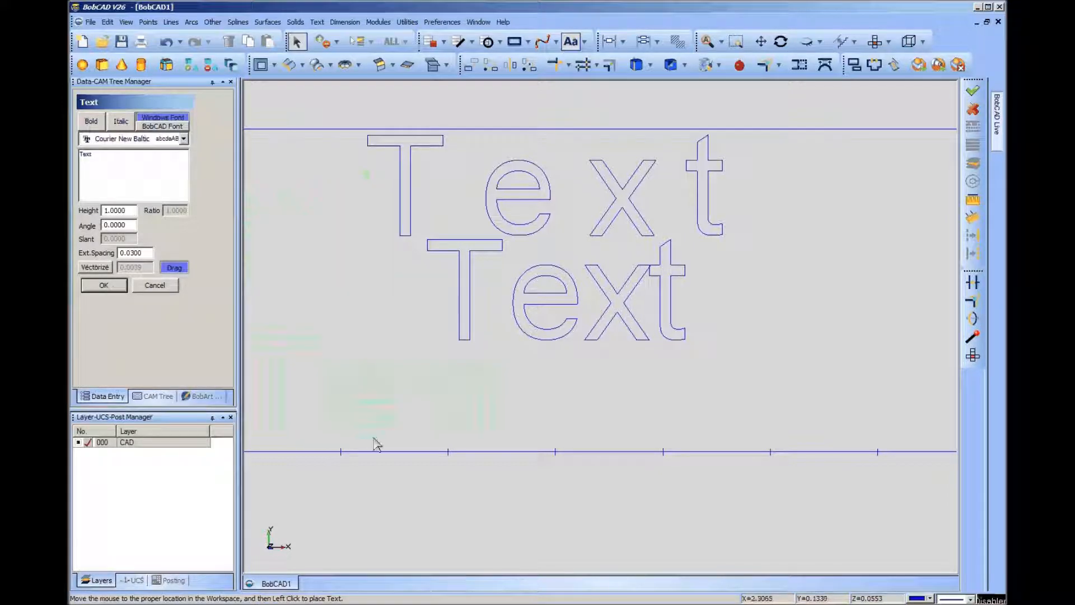
left_click(563, 451)
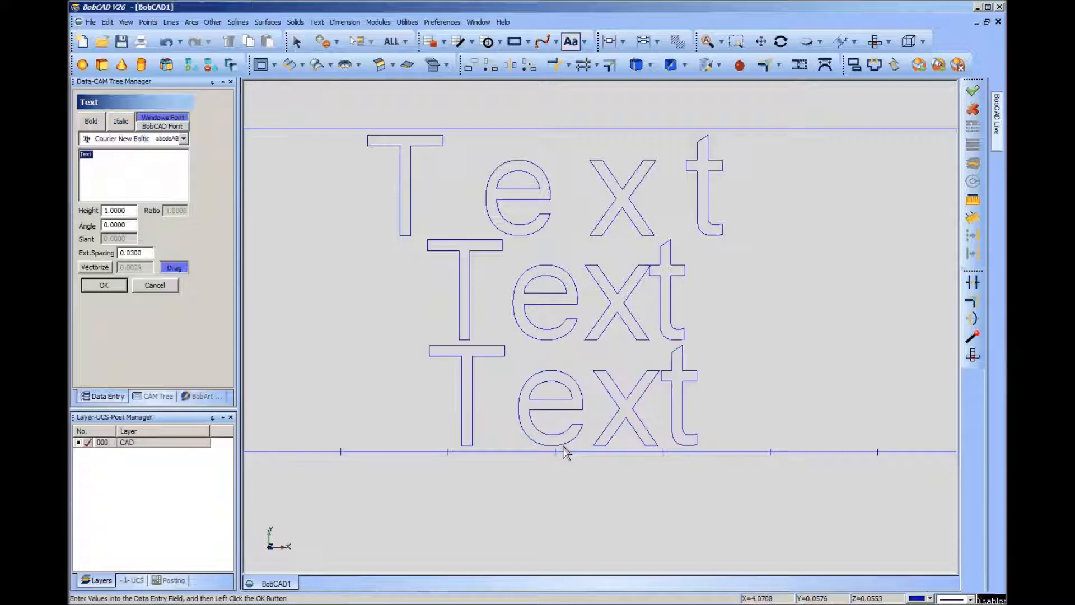
Step: Examine the gap between the x and t in the lowest word and exit the text command
middle_click_drag(689, 485, 612, 424)
scroll(607, 412, "up", 8)
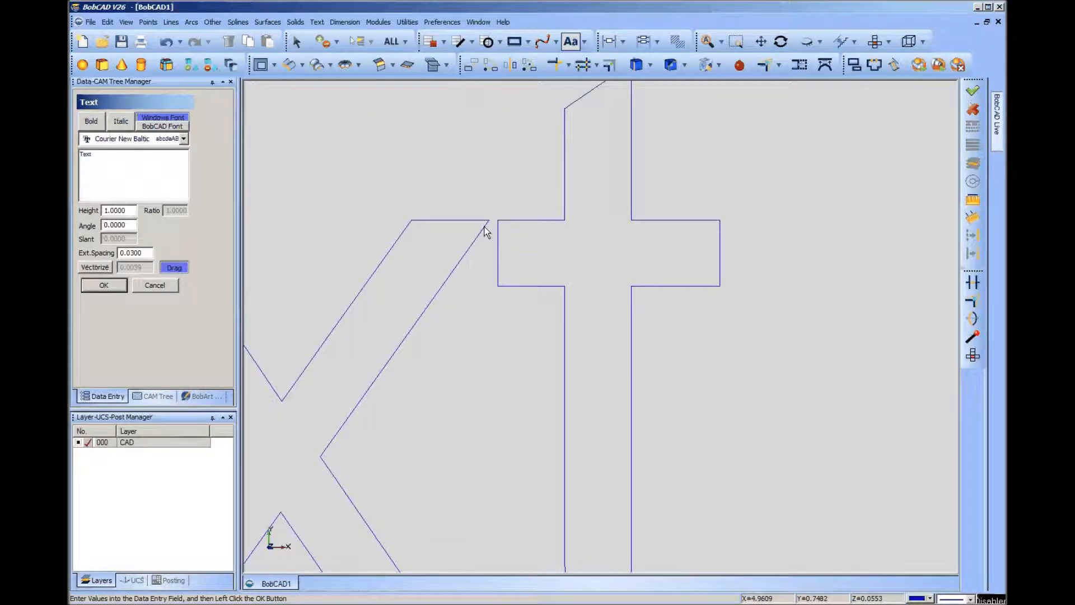
scroll(489, 249, "down", 5)
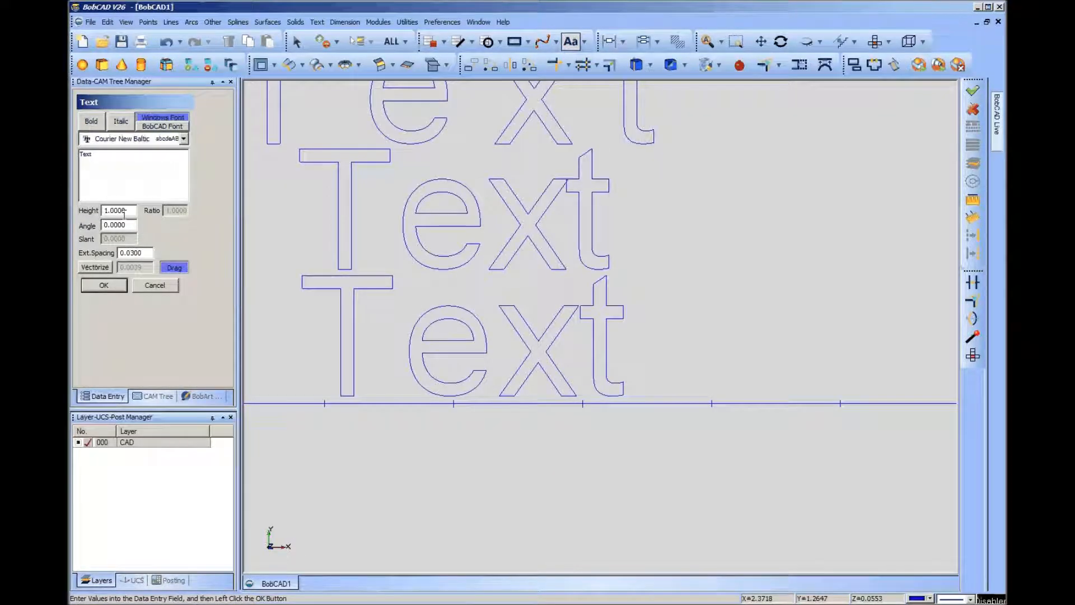
scroll(267, 276, "down", 2)
scroll(269, 280, "up", 1)
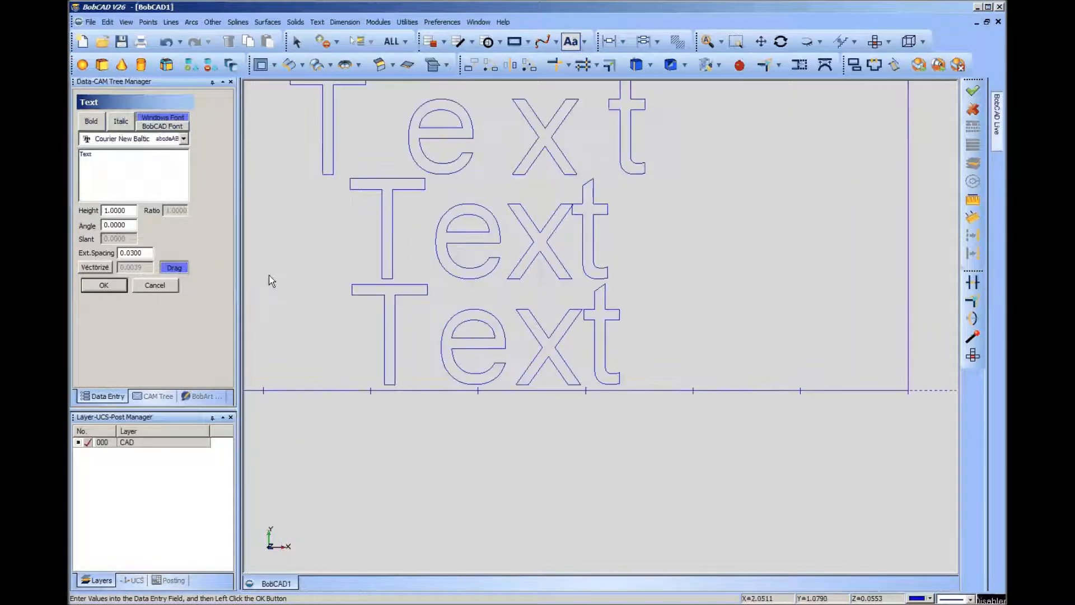
left_click(150, 287)
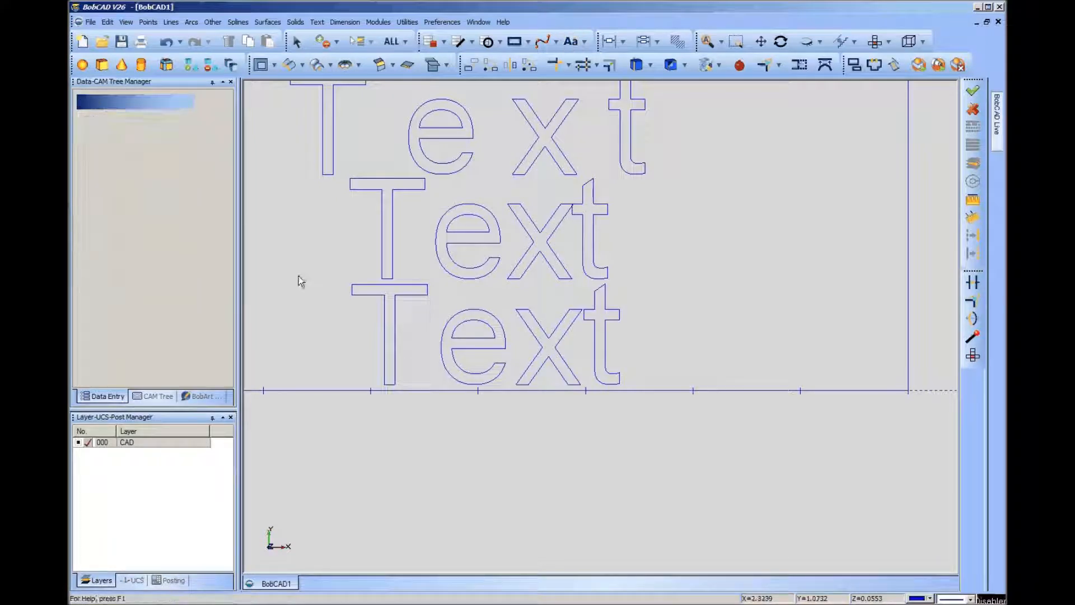
Step: Delete the copies of "Text" above and below, keeping only the middle word
right_click(305, 224)
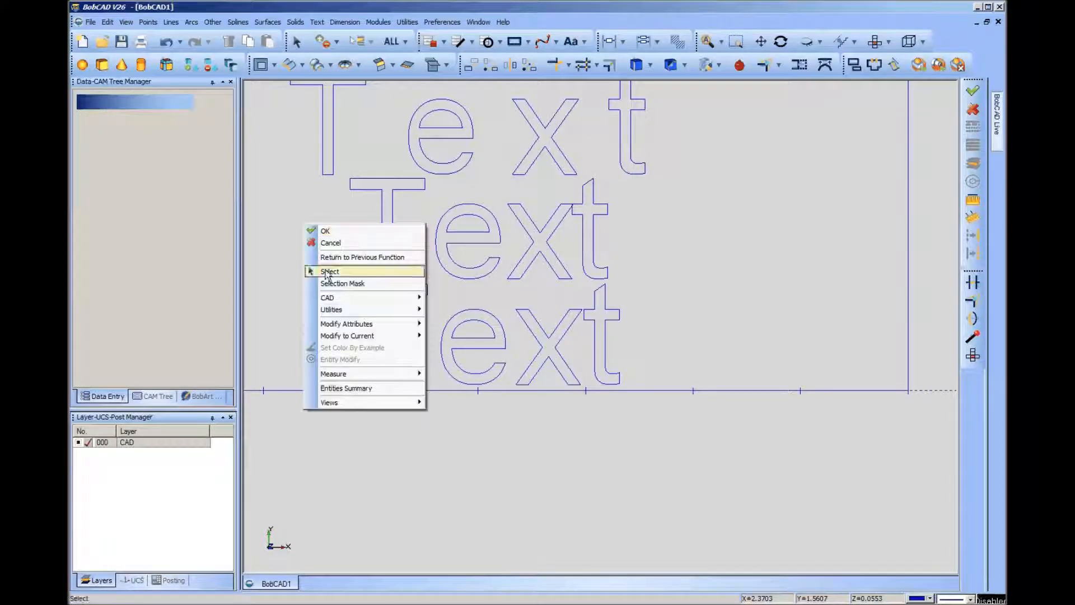
left_click(329, 272)
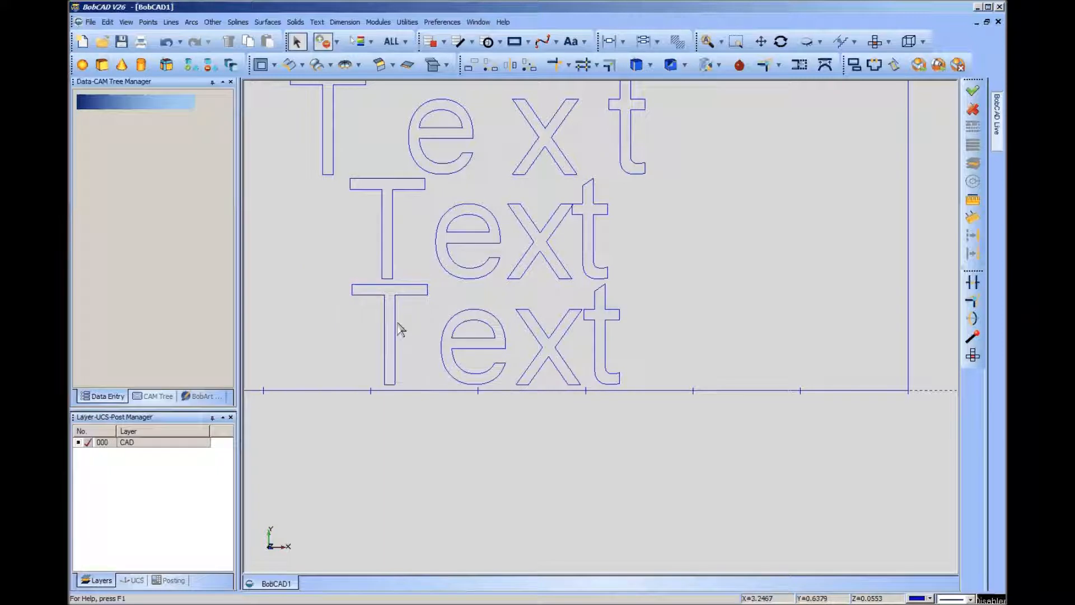
left_click(395, 330)
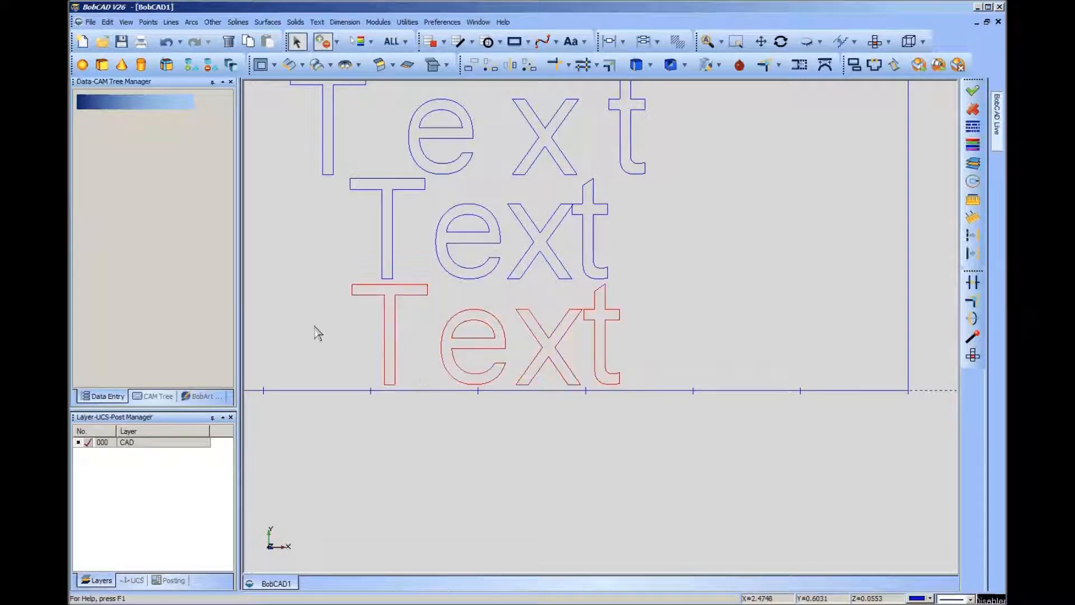
left_click(326, 149)
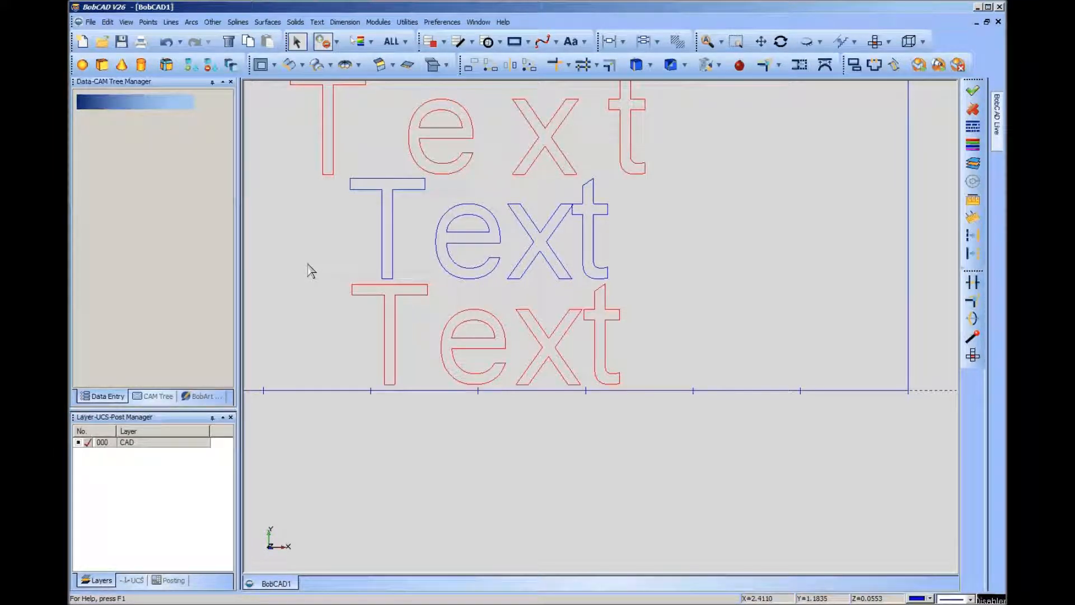
left_click(520, 316)
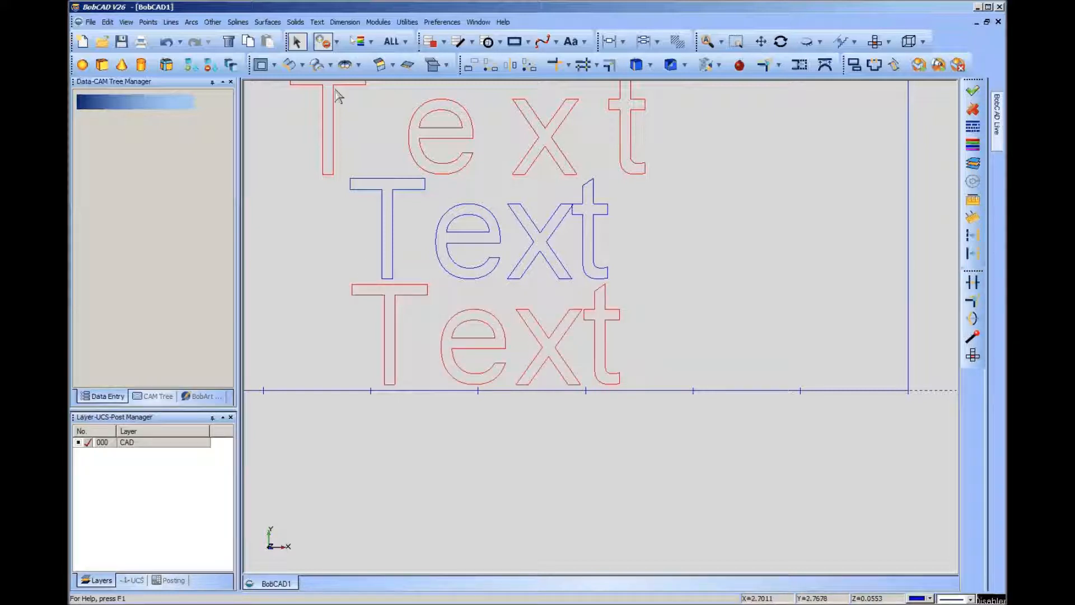
left_click(229, 42)
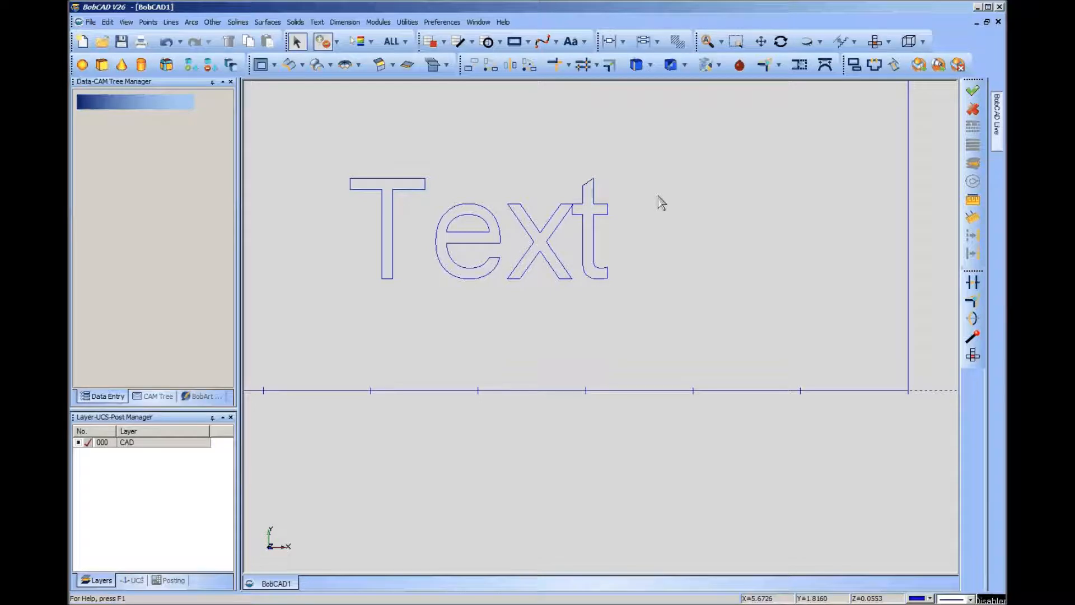
Step: Explode the remaining word "Text" into lines with an accuracy of 0.0005
left_click(740, 66)
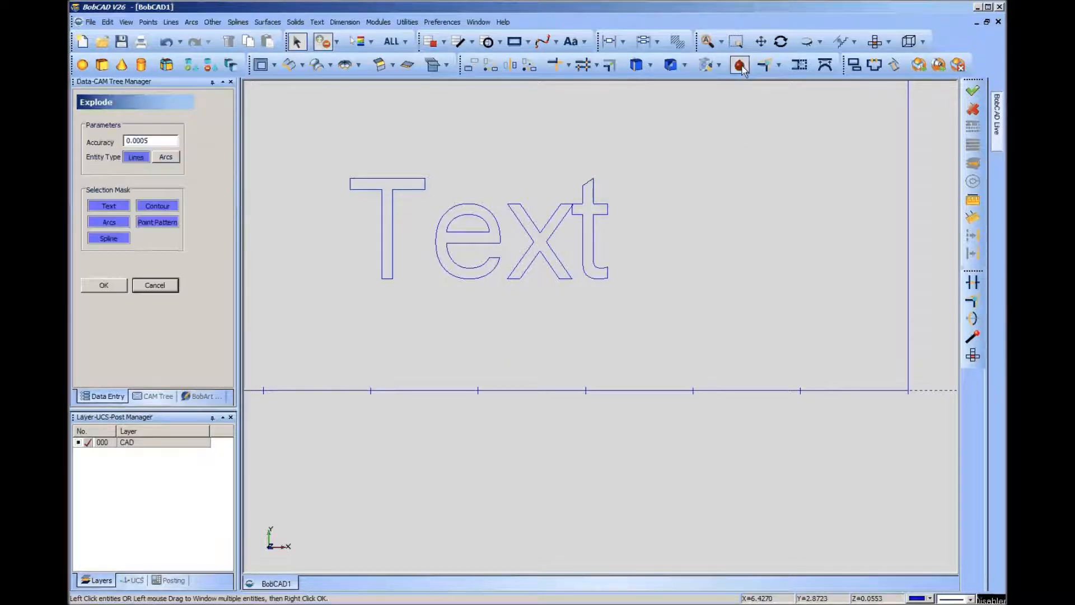
left_click(596, 238)
right_click(708, 221)
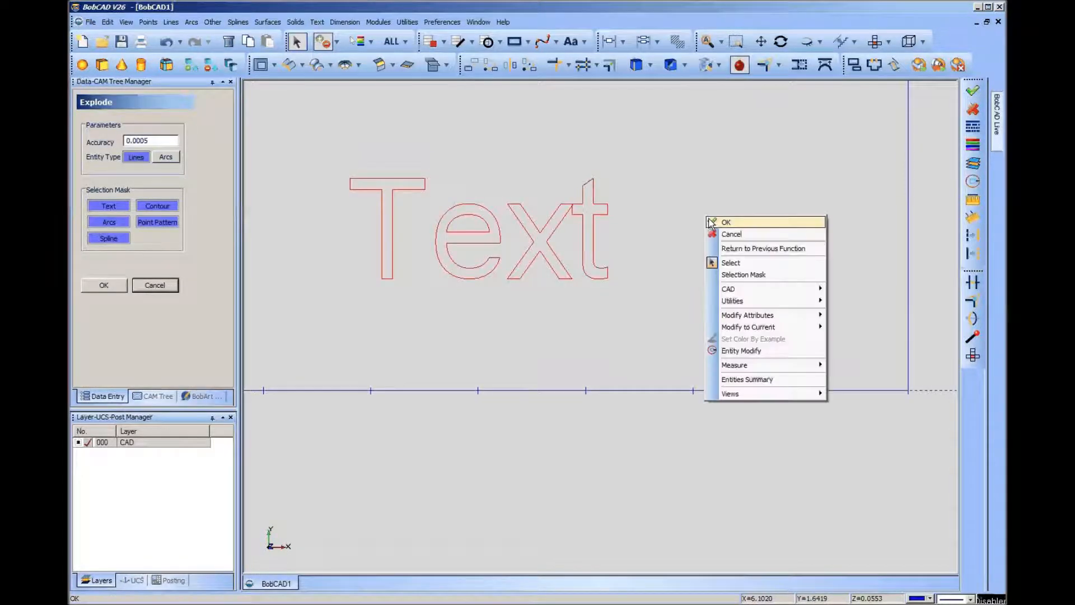
left_click(734, 223)
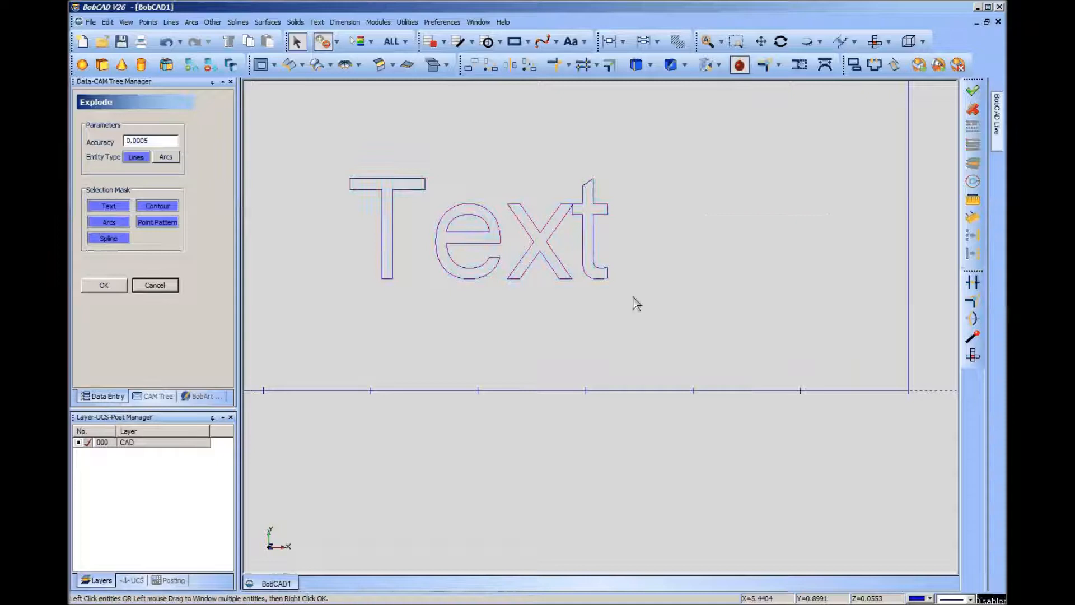
left_click(148, 286)
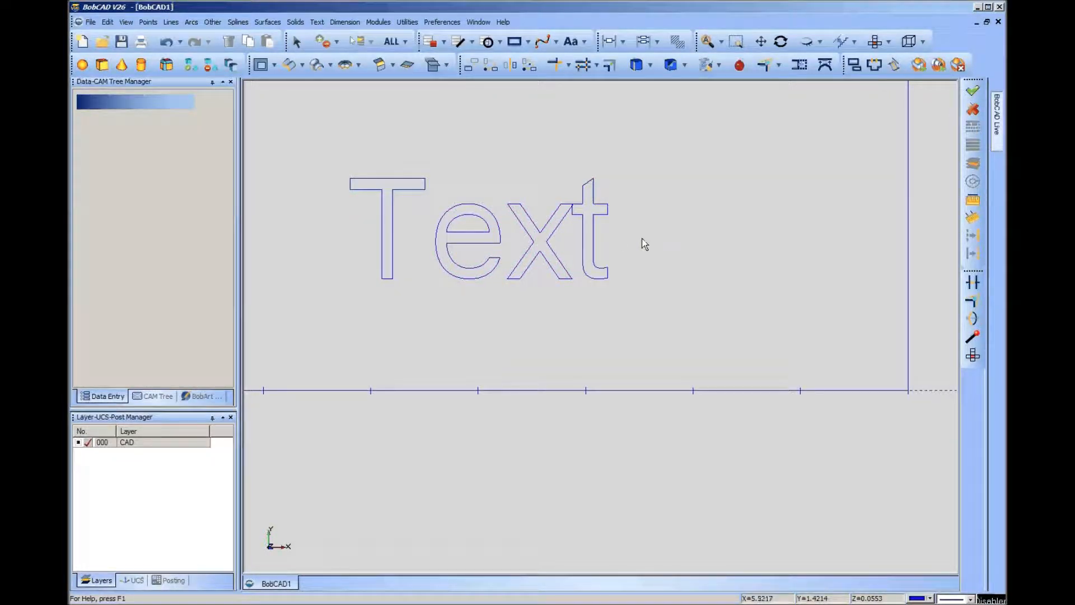
Step: Check that the t and the x of the exploded word can each be selected as separate letters
right_click(643, 241)
left_click(679, 291)
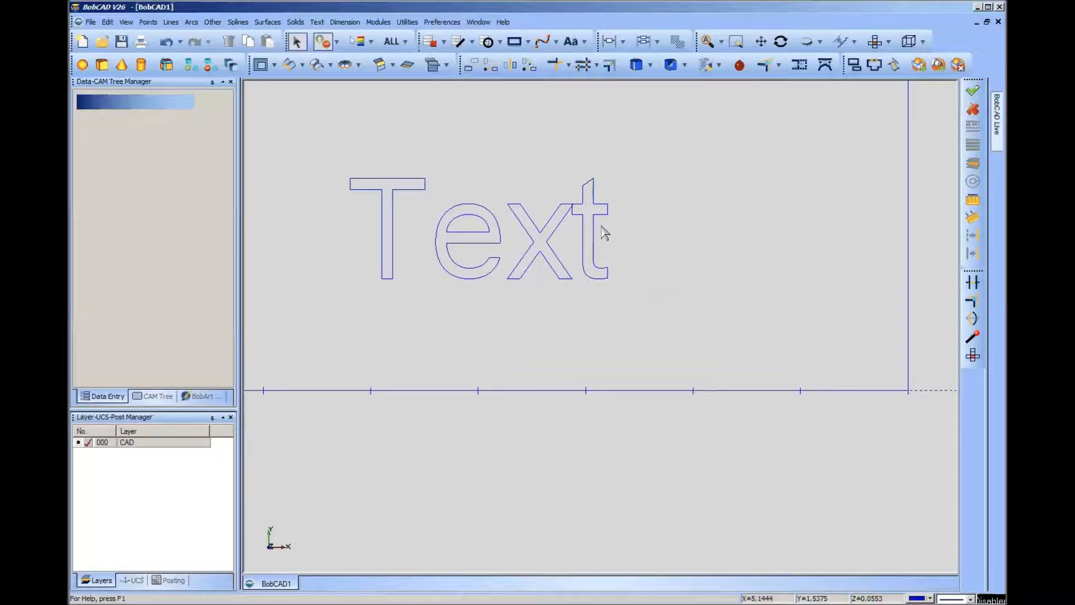
left_click(603, 233)
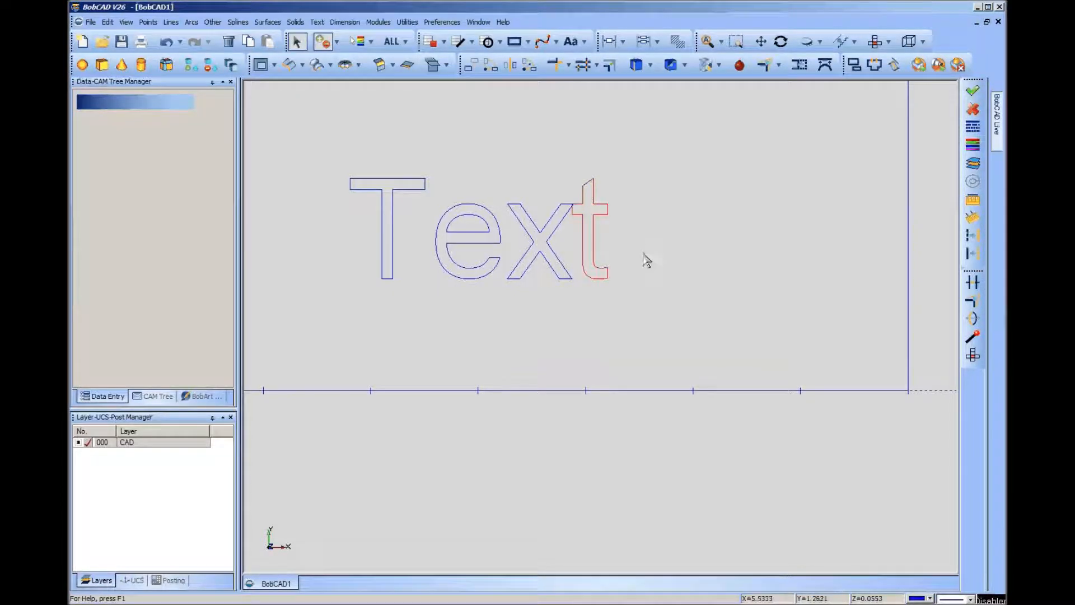
right_click(647, 258)
left_click(666, 271)
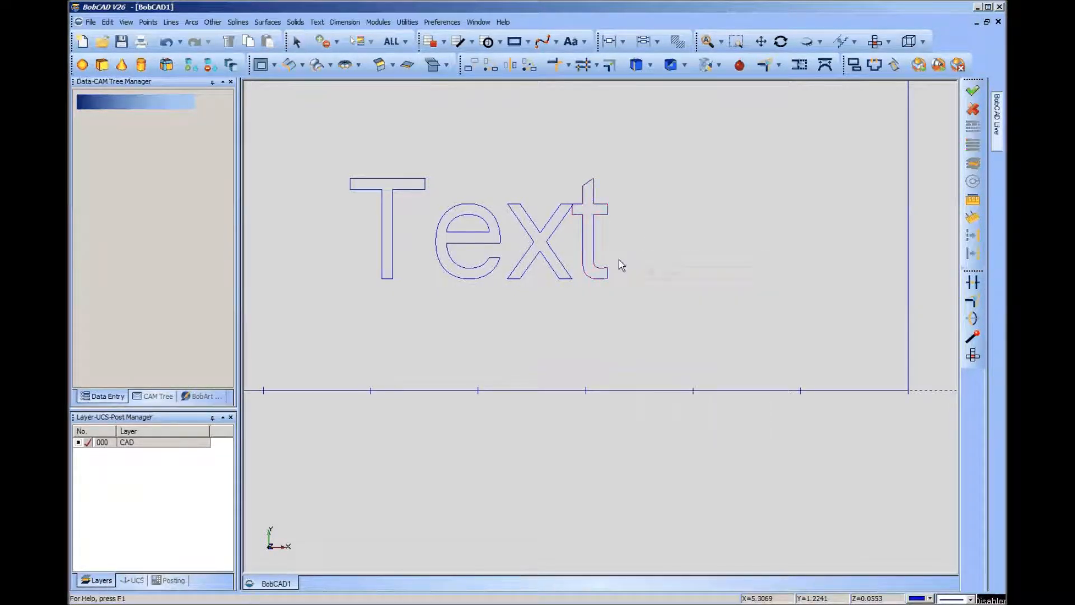
right_click(567, 238)
left_click(593, 286)
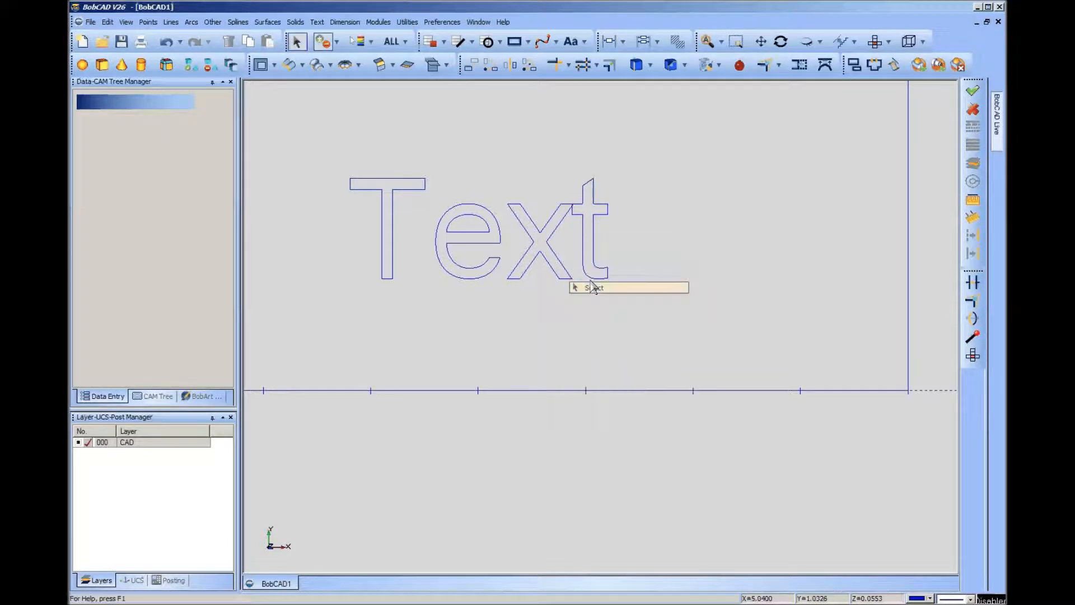
left_click(566, 229)
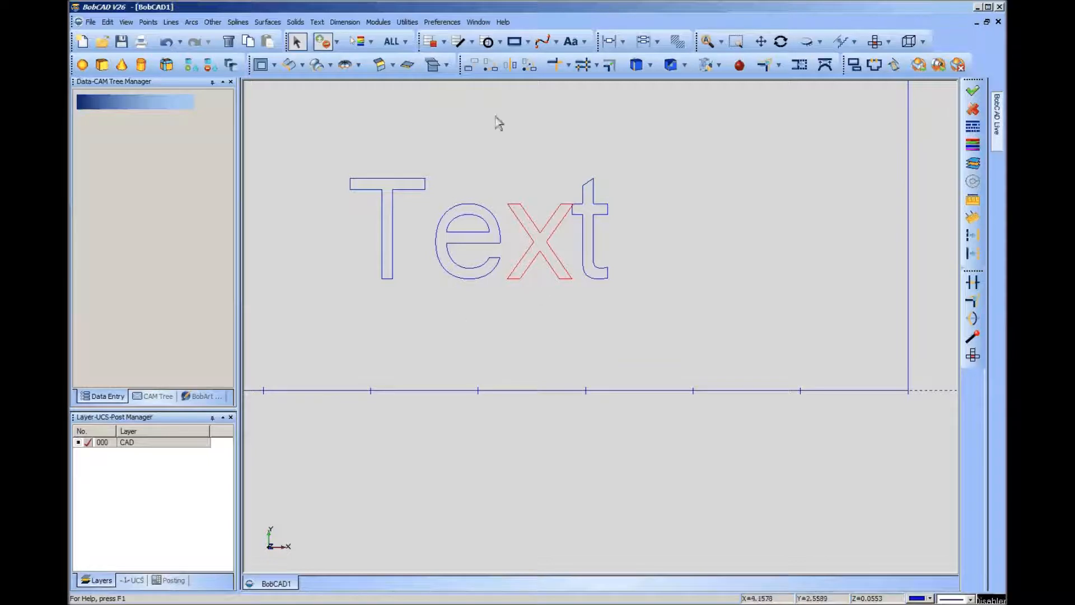
Step: Translate the letter t by a delta of 0.06 in X, away from the x
left_click(471, 64)
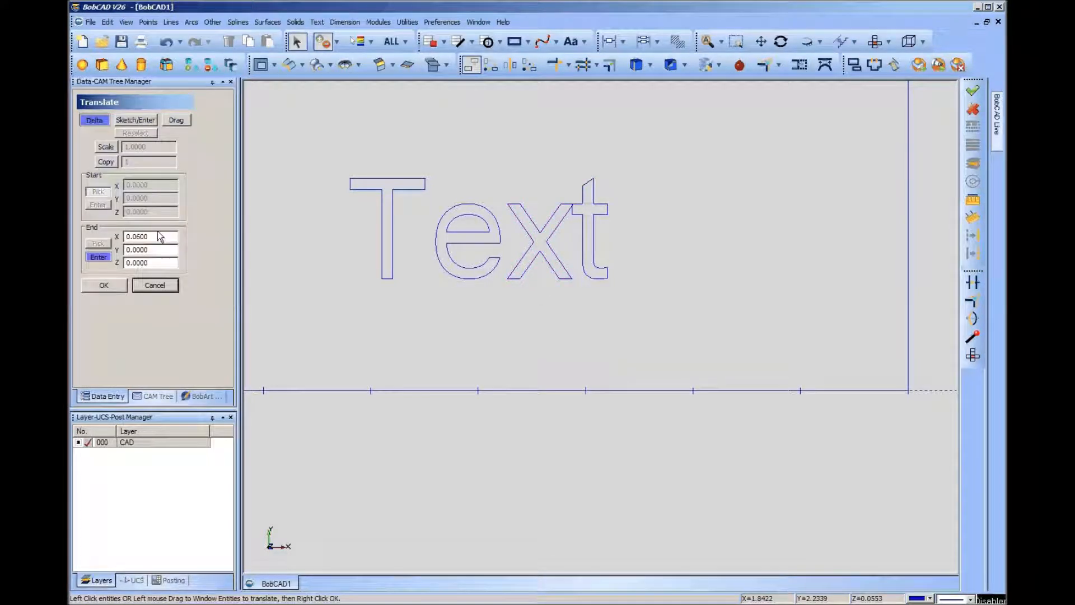
left_click(137, 237)
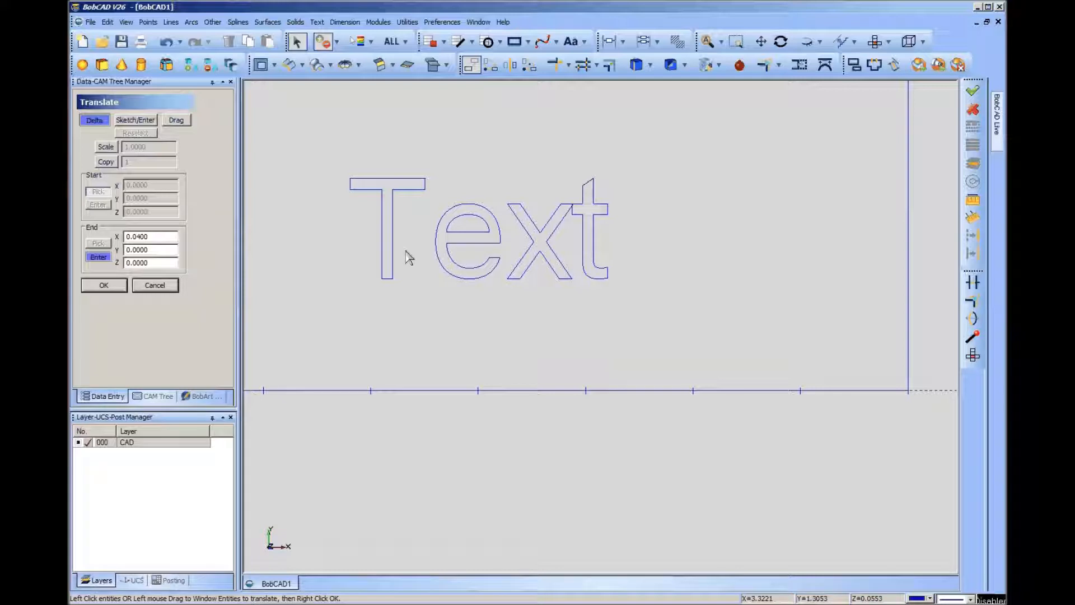
type("6")
left_click(594, 229)
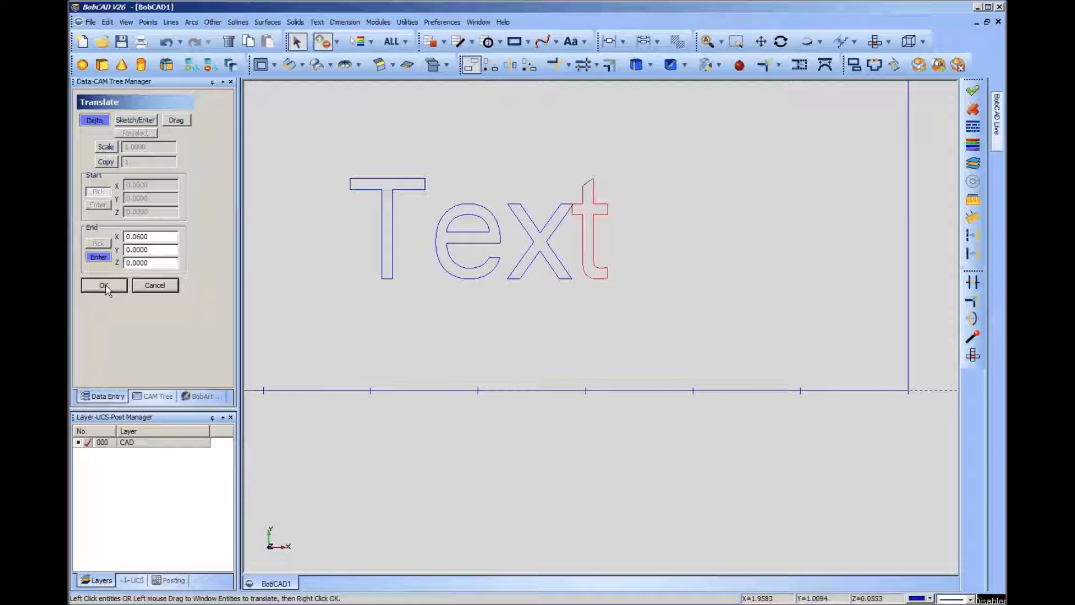
right_click(558, 326)
left_click(597, 334)
left_click(112, 288)
left_click(165, 289)
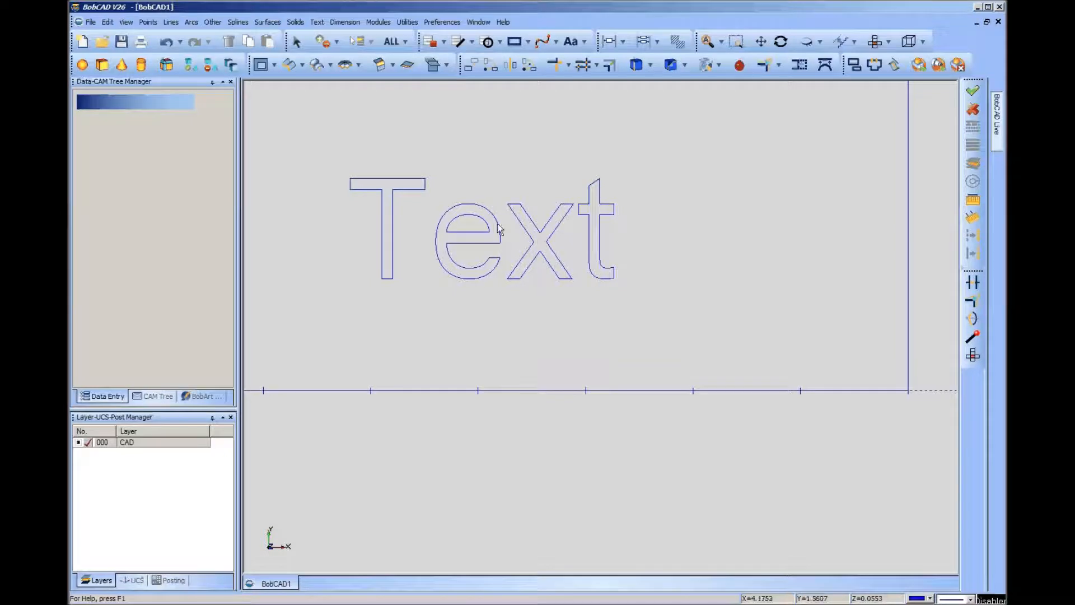
Step: Translate the letters e, x and t together by a delta of -0.06 in X, closer to the T
left_click(470, 65)
left_click(125, 236)
type("-0.0600")
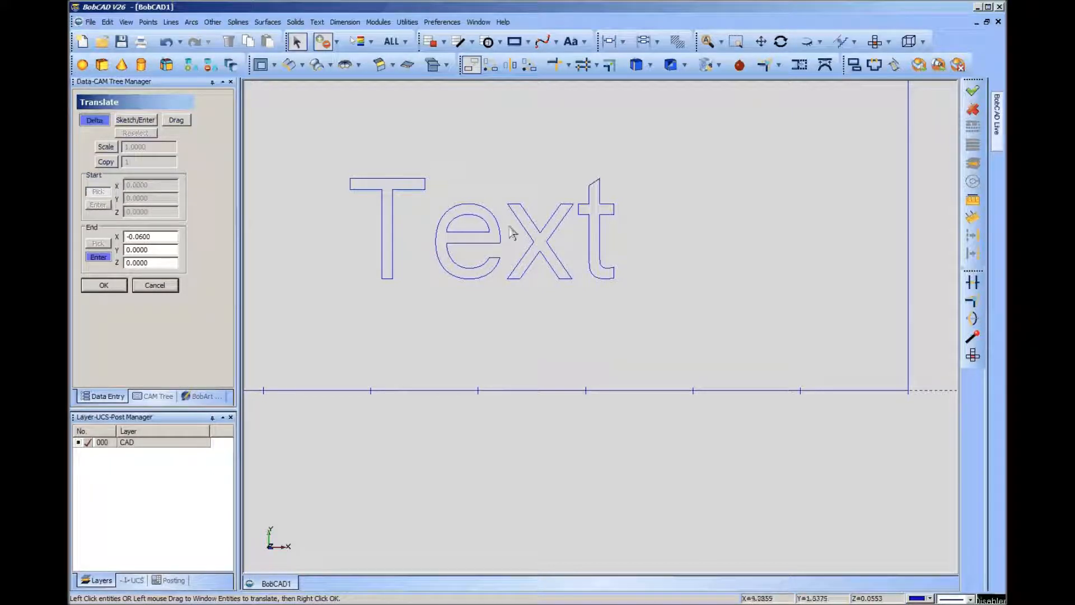
right_click(480, 165)
left_click(510, 210)
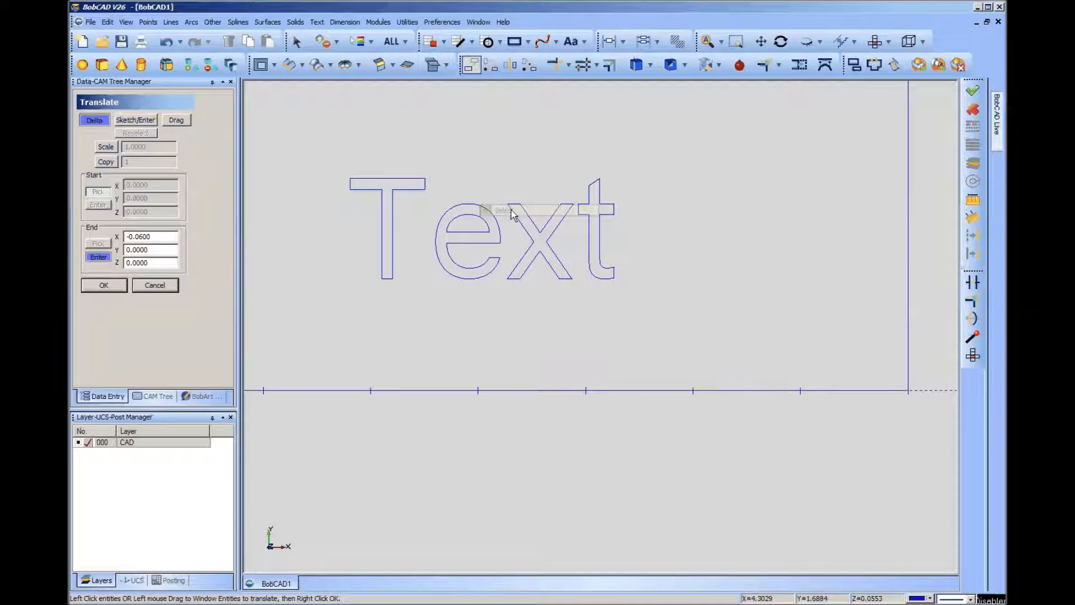
right_click(508, 234)
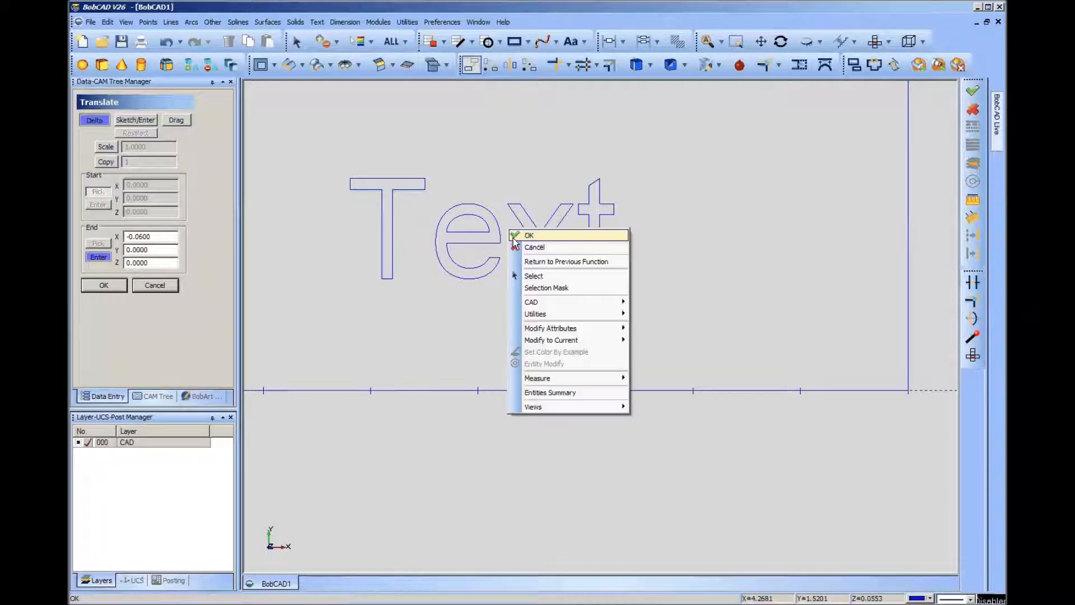
left_click(521, 274)
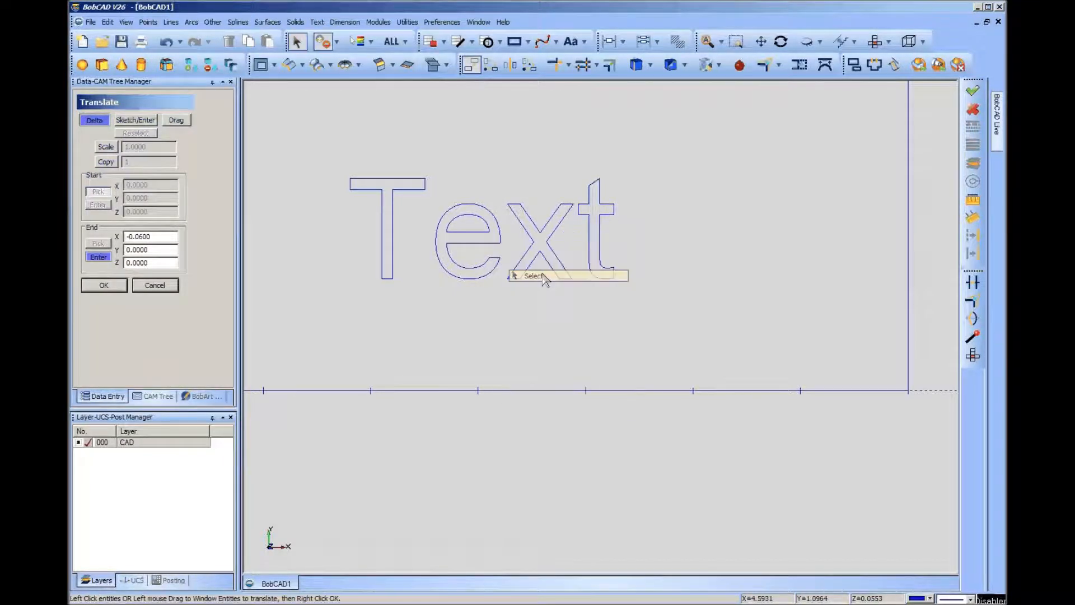
left_click(491, 232)
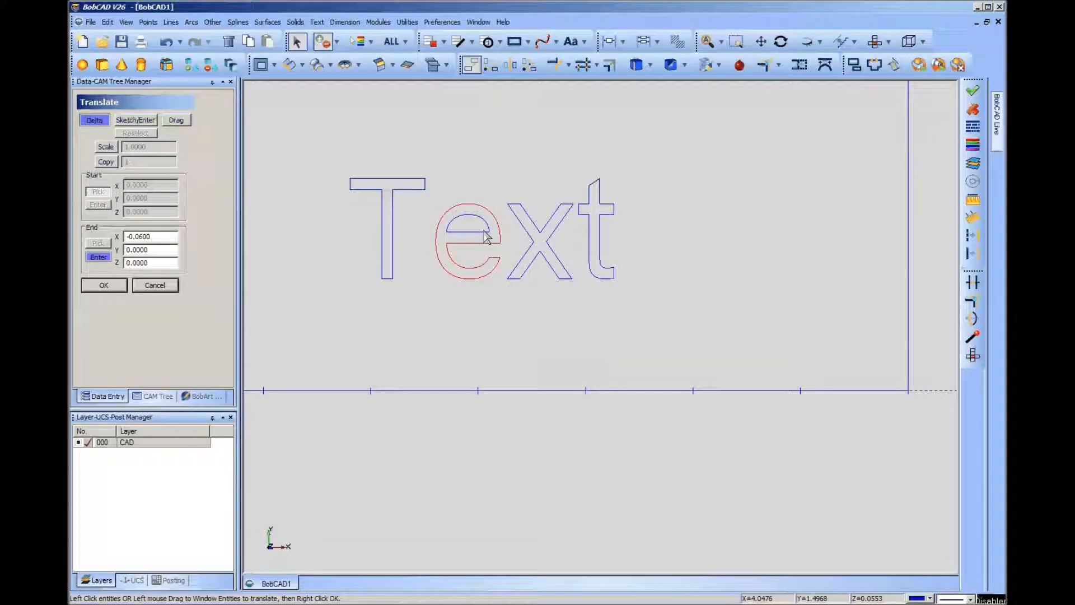
left_click(554, 229)
left_click(590, 230)
right_click(531, 142)
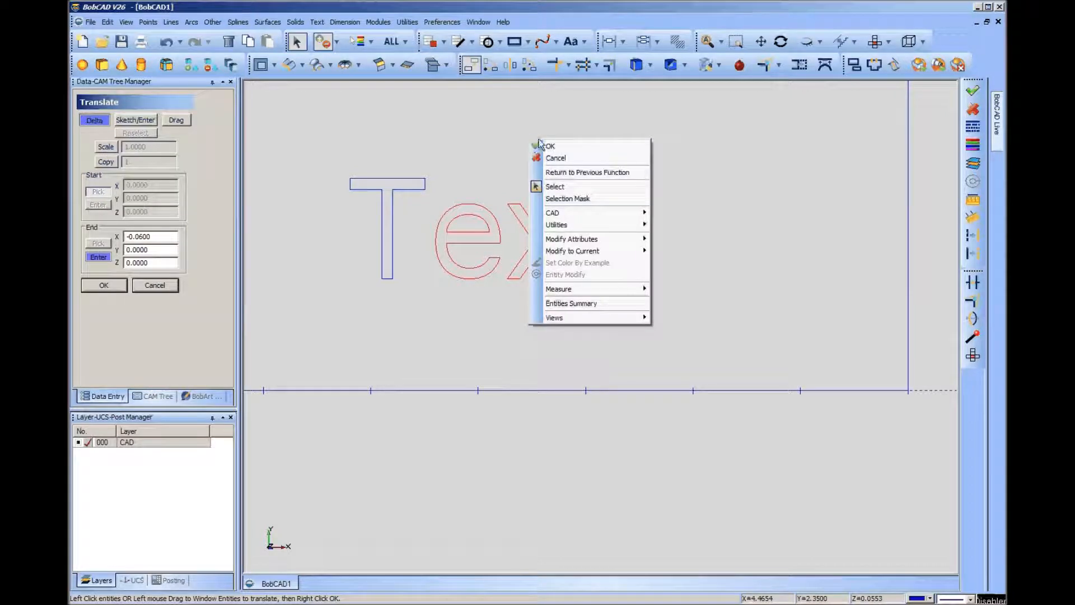
left_click(560, 146)
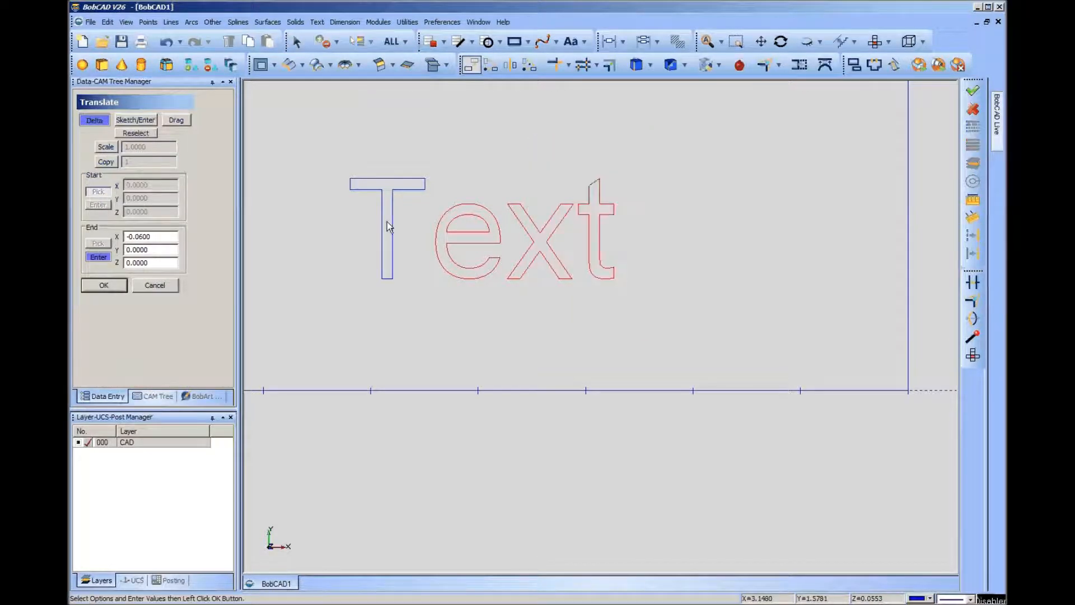
left_click(113, 288)
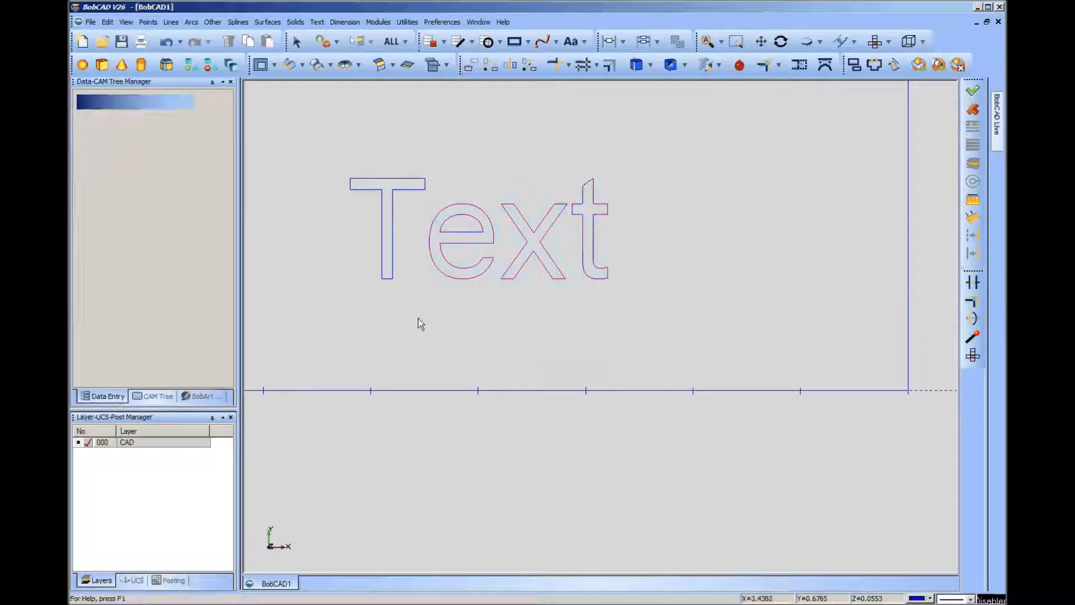
Step: Add a Mill V-Carve feature to Machine Setup - 1
middle_click_drag(518, 358, 461, 365)
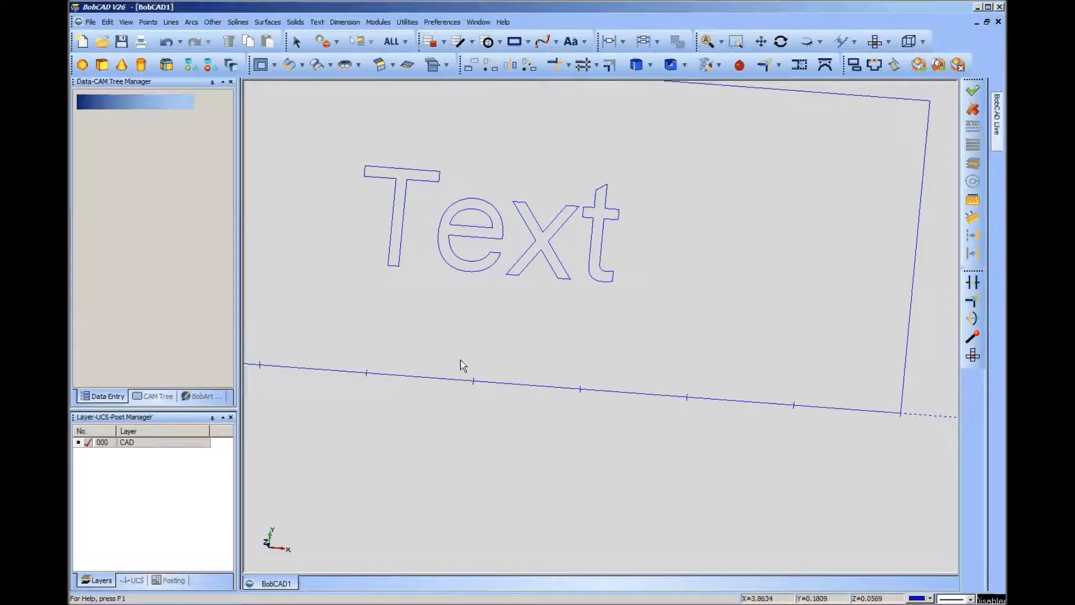
left_click(156, 397)
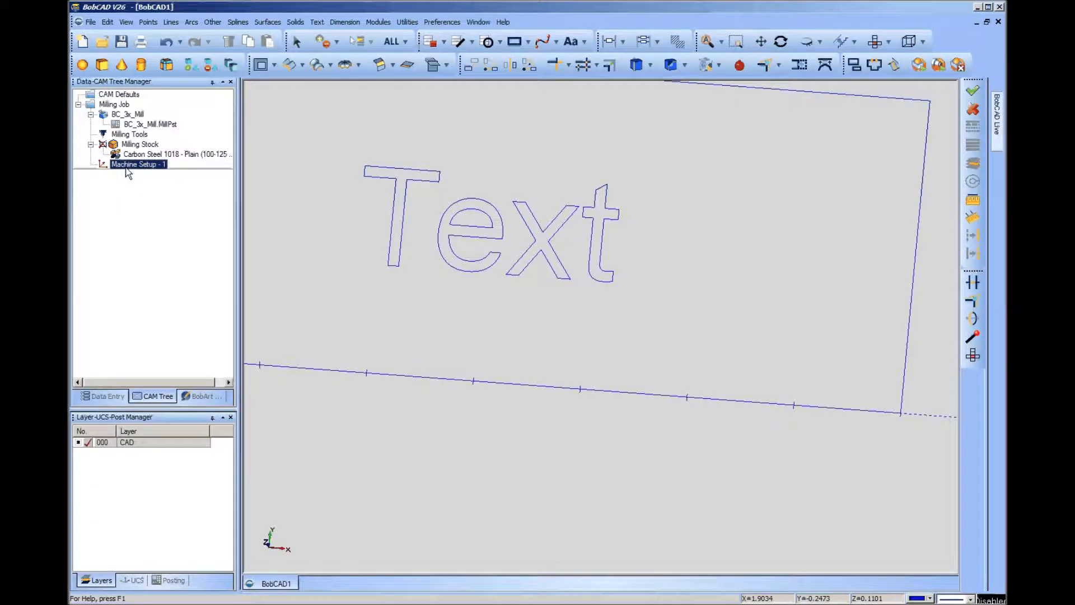
right_click(127, 165)
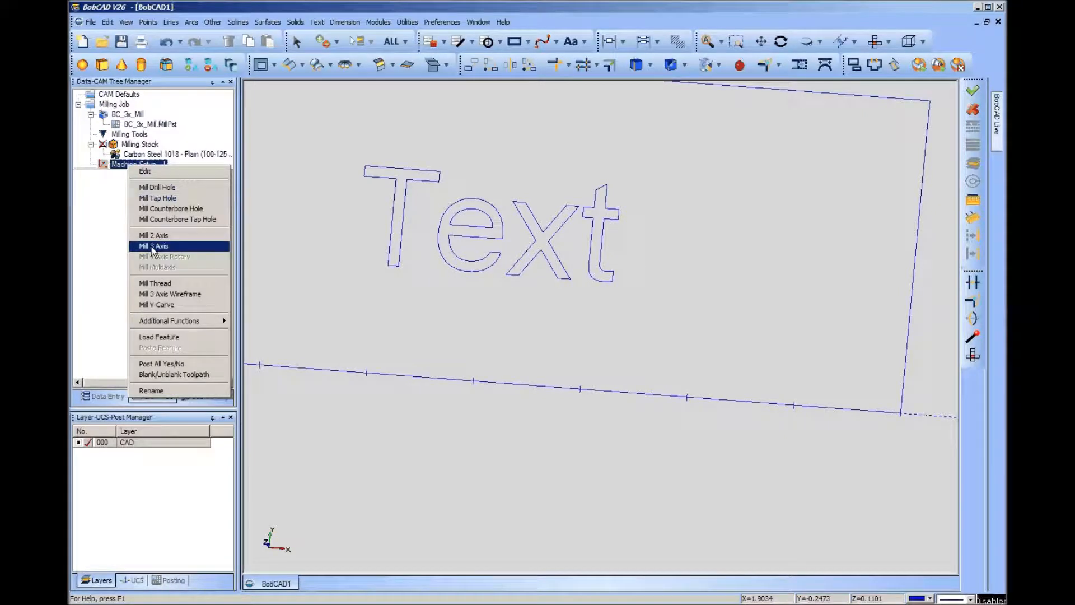
left_click(159, 305)
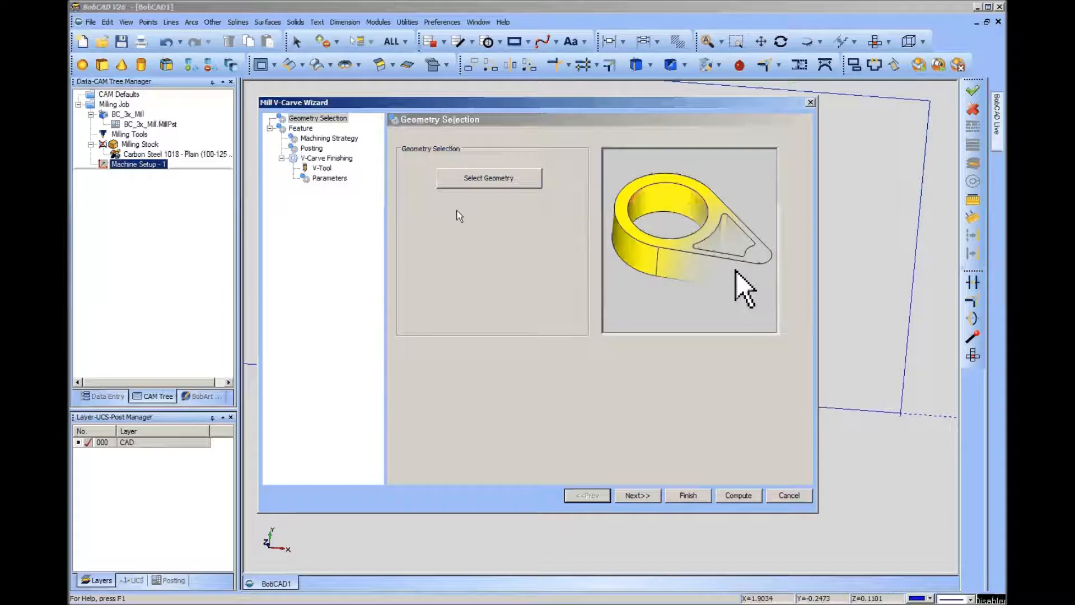
Step: Select all outlines of the word Text as the geometry for the V-carve feature and confirm the selection
left_click(486, 180)
left_click_drag(320, 129, 640, 321)
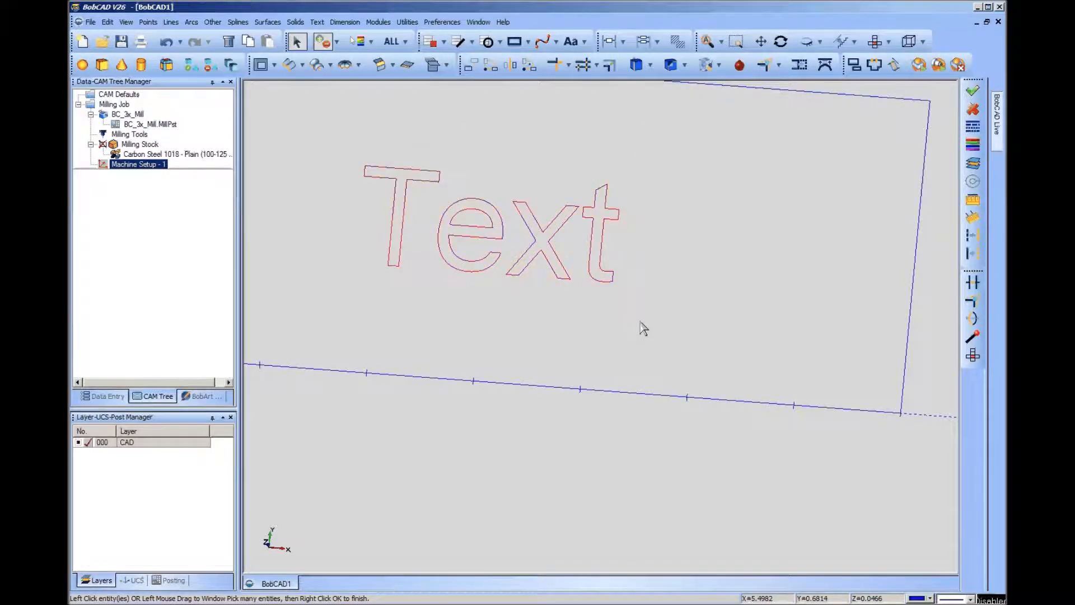
scroll(655, 328, "down", 3)
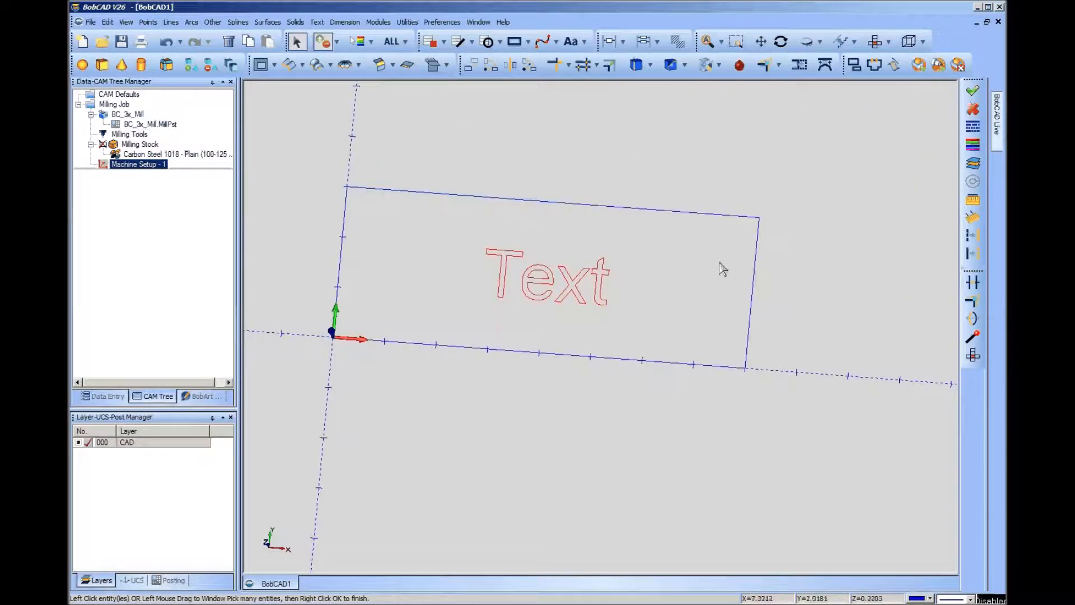
left_click(174, 154)
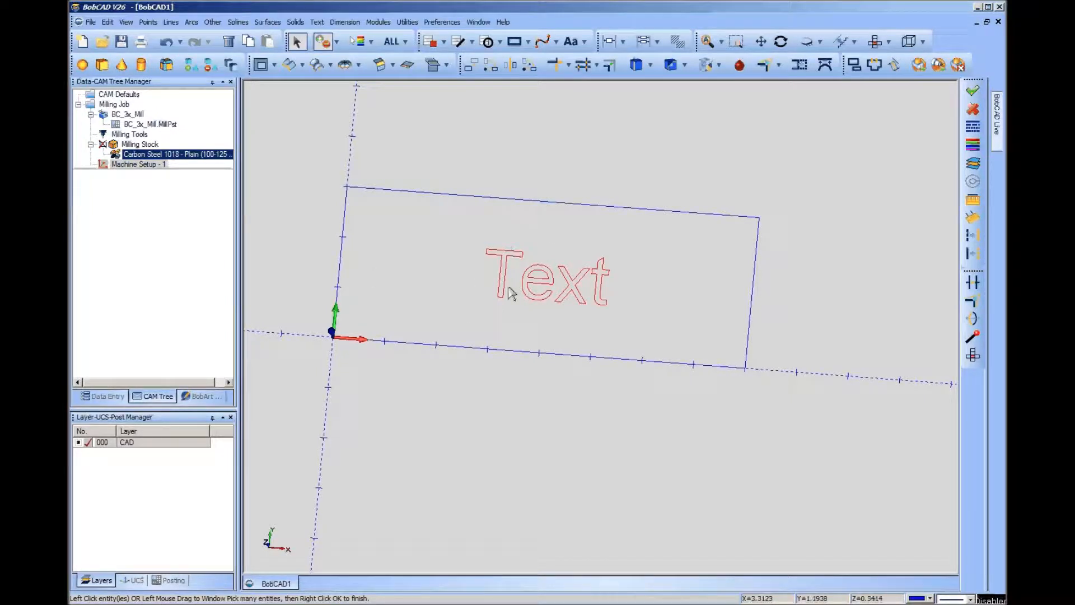
middle_click_drag(550, 320, 568, 349)
scroll(562, 342, "up", 5)
middle_click_drag(510, 308, 600, 408, "ctrl")
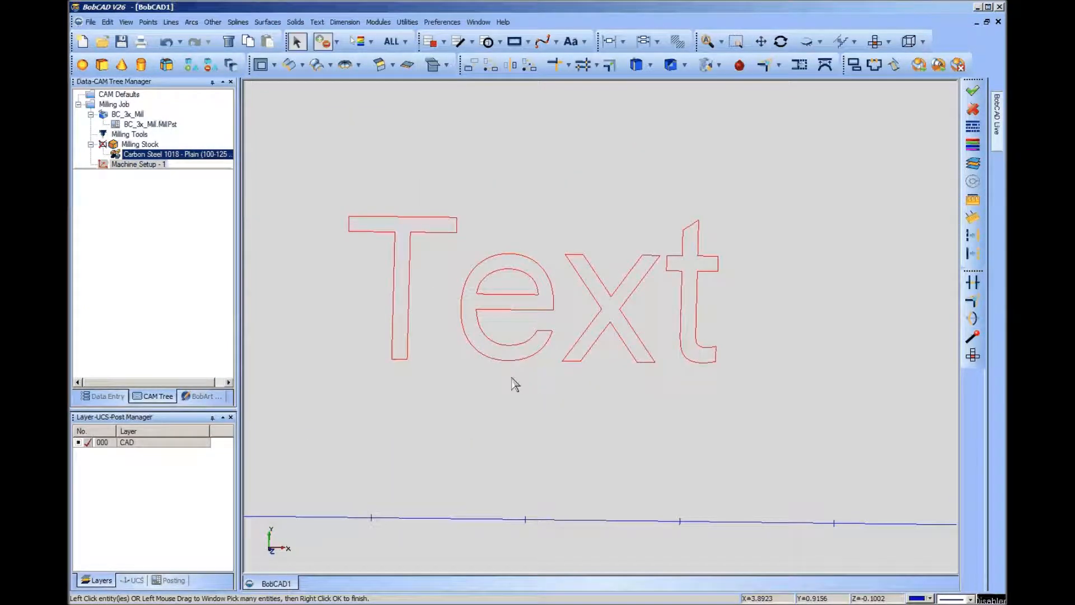
right_click(365, 177)
left_click(432, 184)
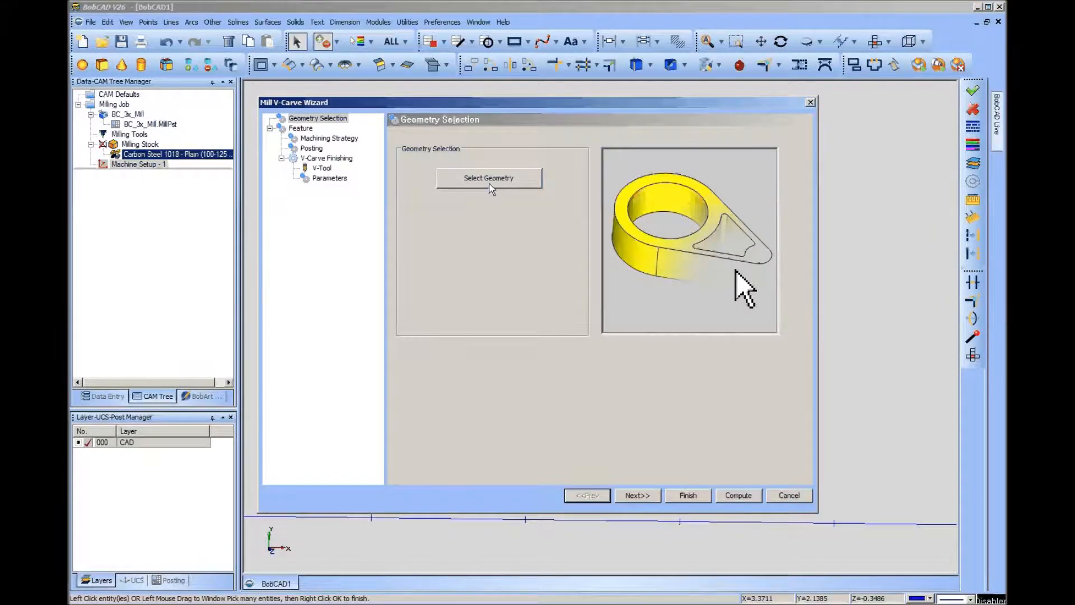
Step: Keep the default feature, machining strategy and posting settings, and assign the 45deg AMANA INSERT BIT from the tool crib as the V-tool
left_click(638, 495)
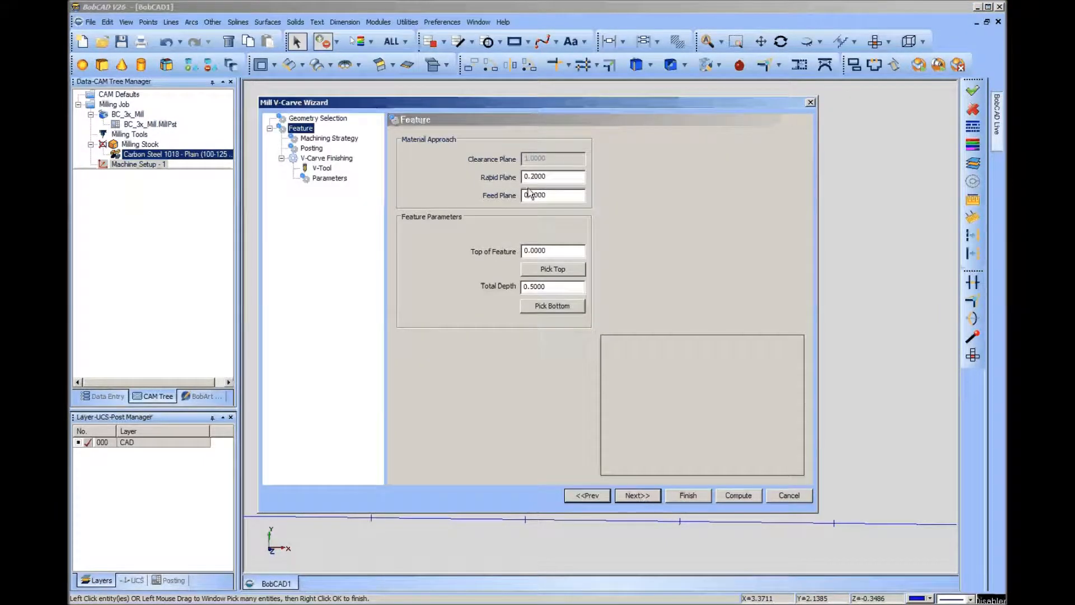
left_click(626, 496)
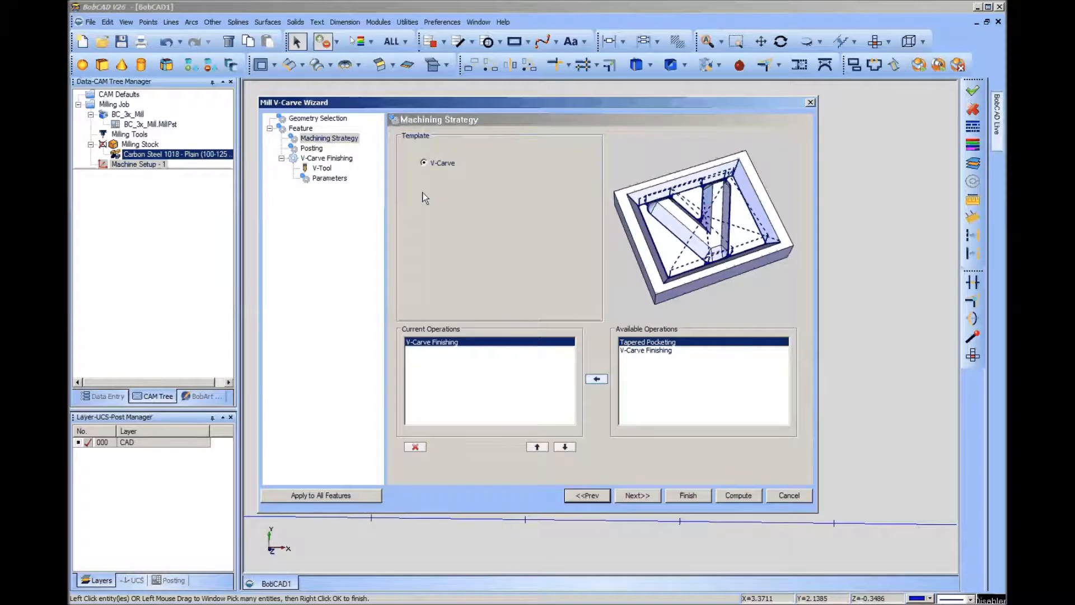
left_click(638, 498)
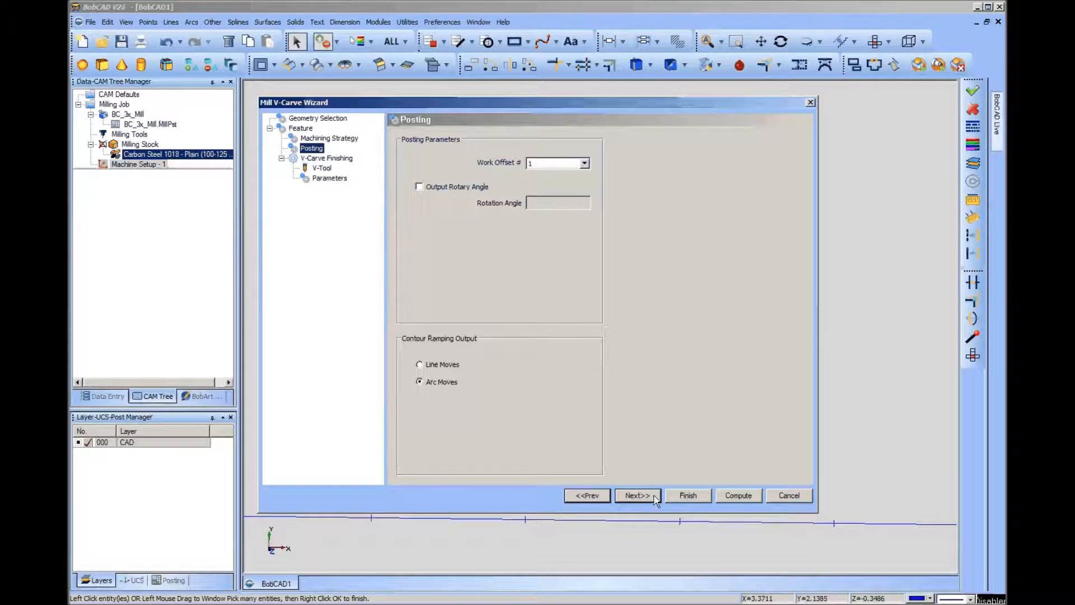
left_click(654, 498)
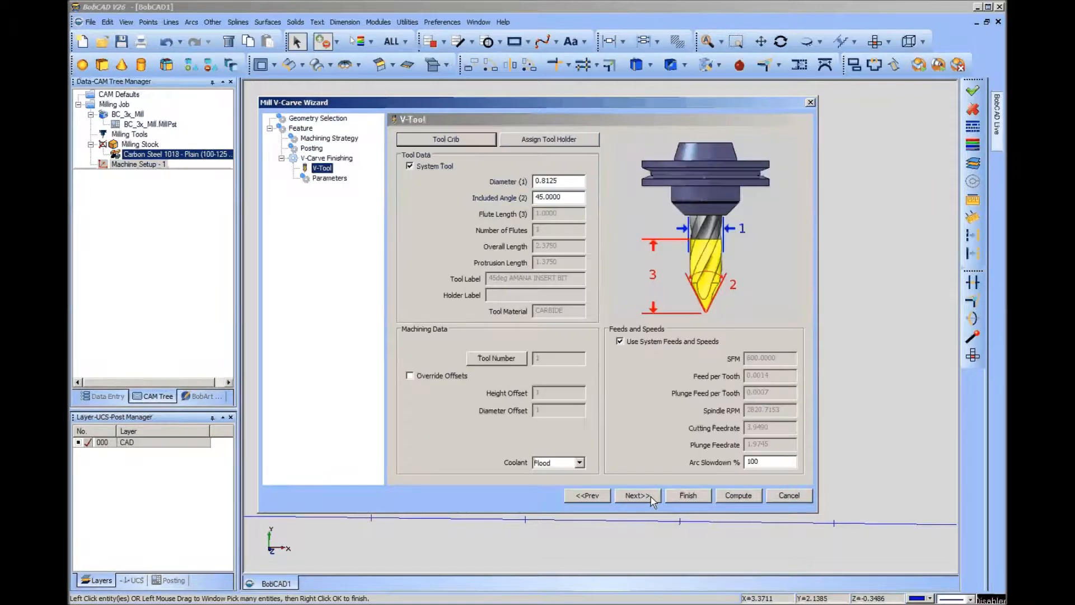
left_click(453, 140)
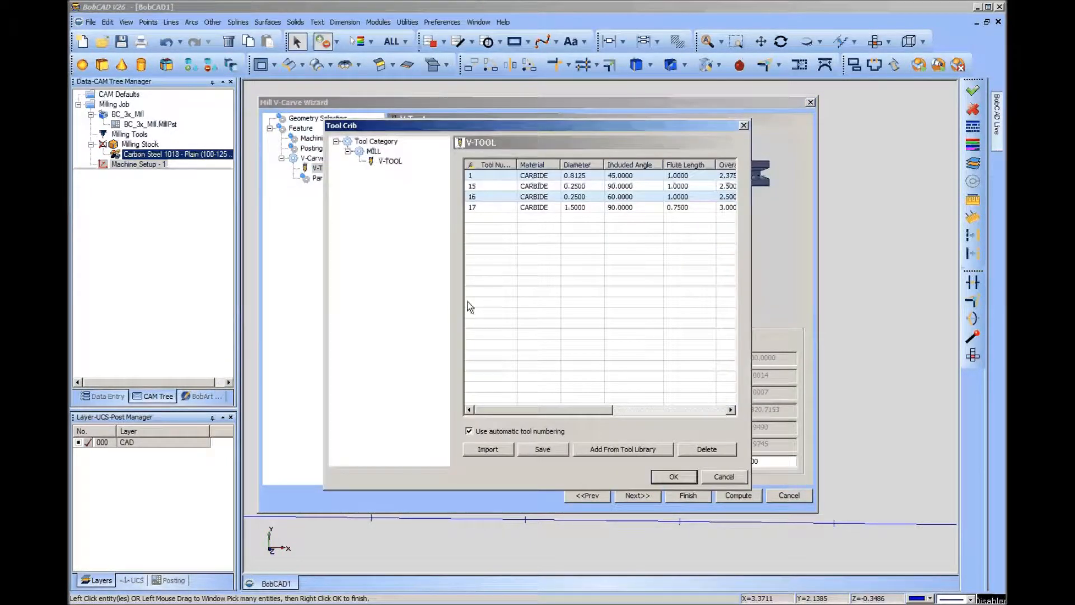
left_click_drag(524, 411, 612, 429)
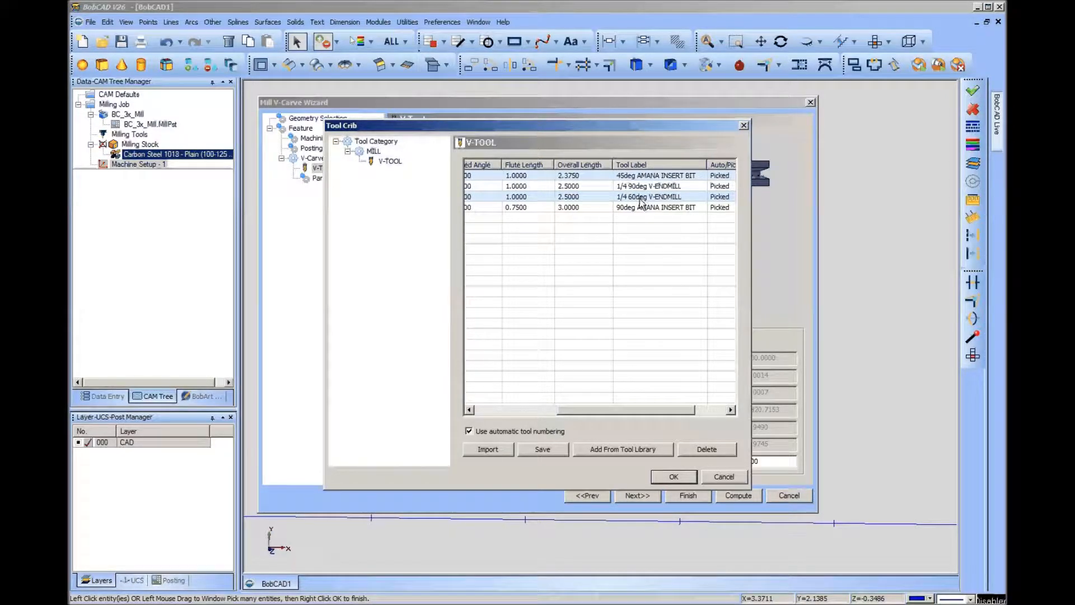
left_click(645, 177)
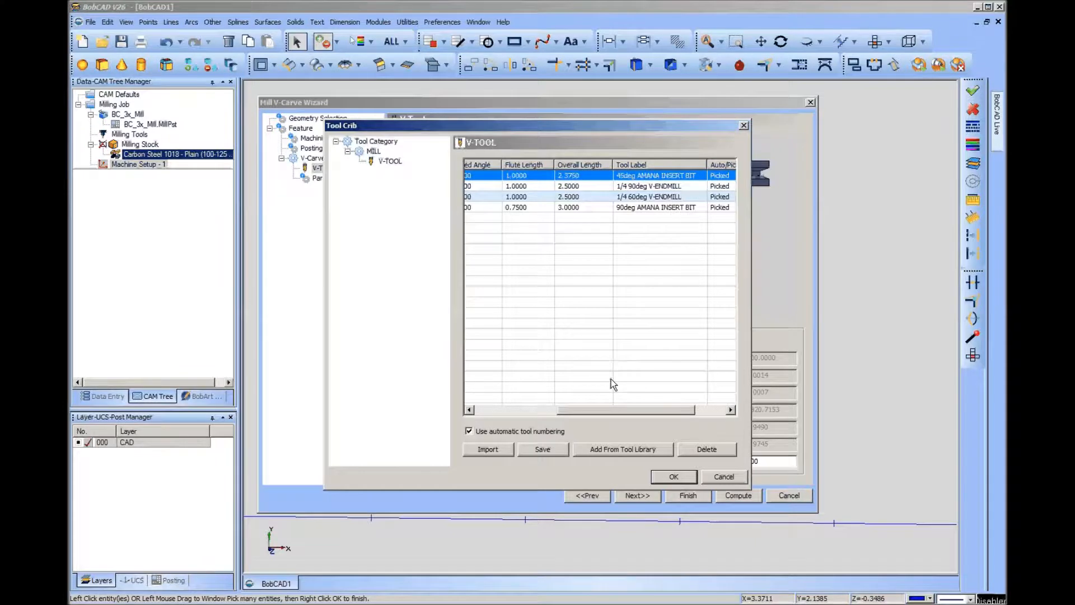
left_click(667, 476)
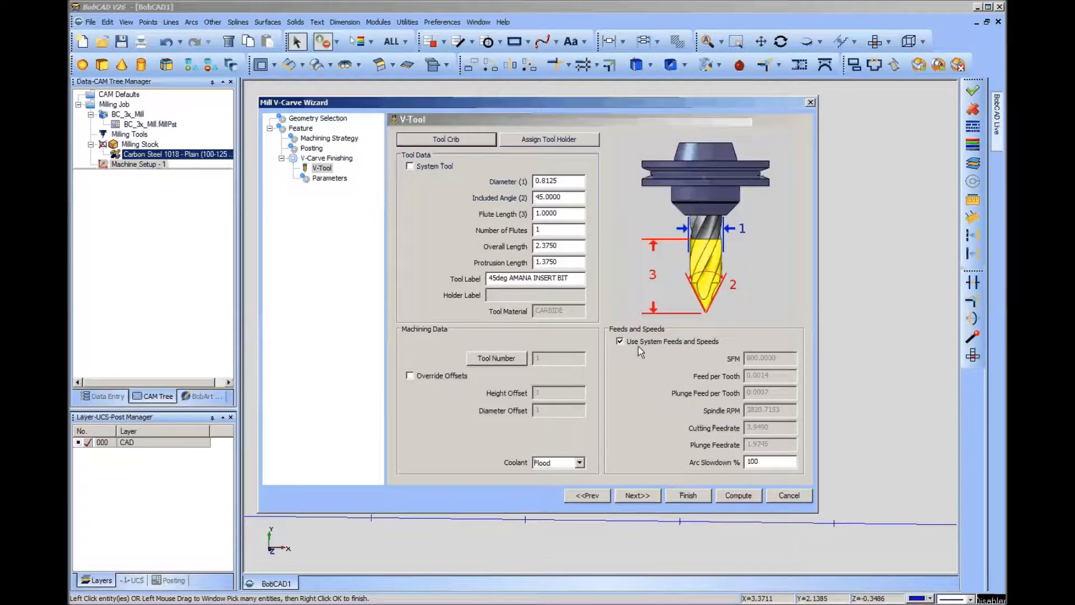
Step: Turn off the system feeds and speeds for the V-tool and set both the cutting feedrate and the plunge feedrate to 32
left_click(625, 343)
left_click_drag(783, 429, 718, 429)
type("32")
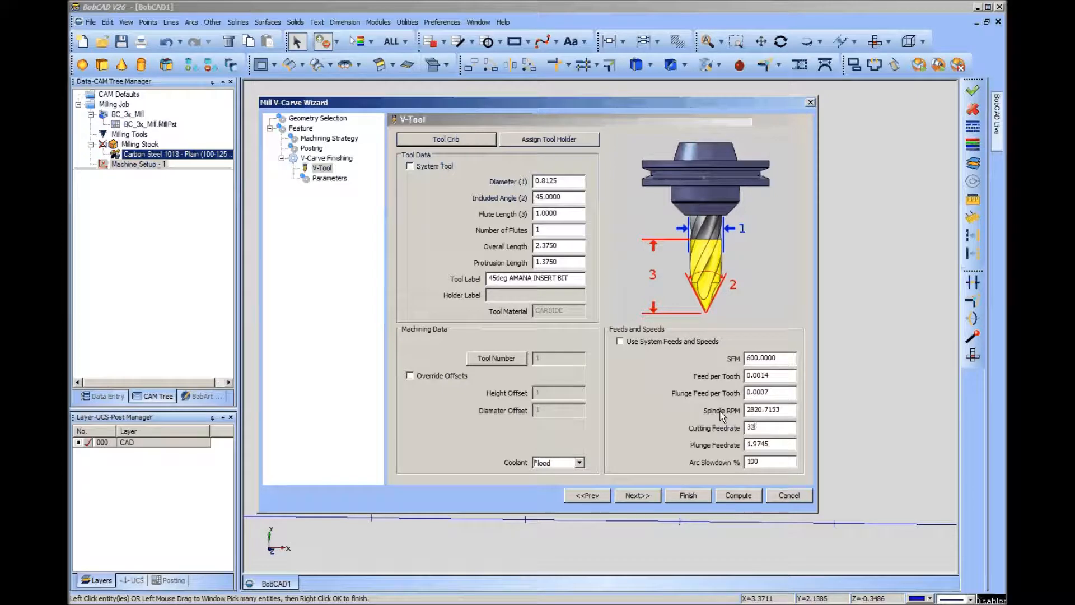
left_click_drag(779, 444, 693, 442)
key("BackSpace")
type("32")
left_click(636, 494)
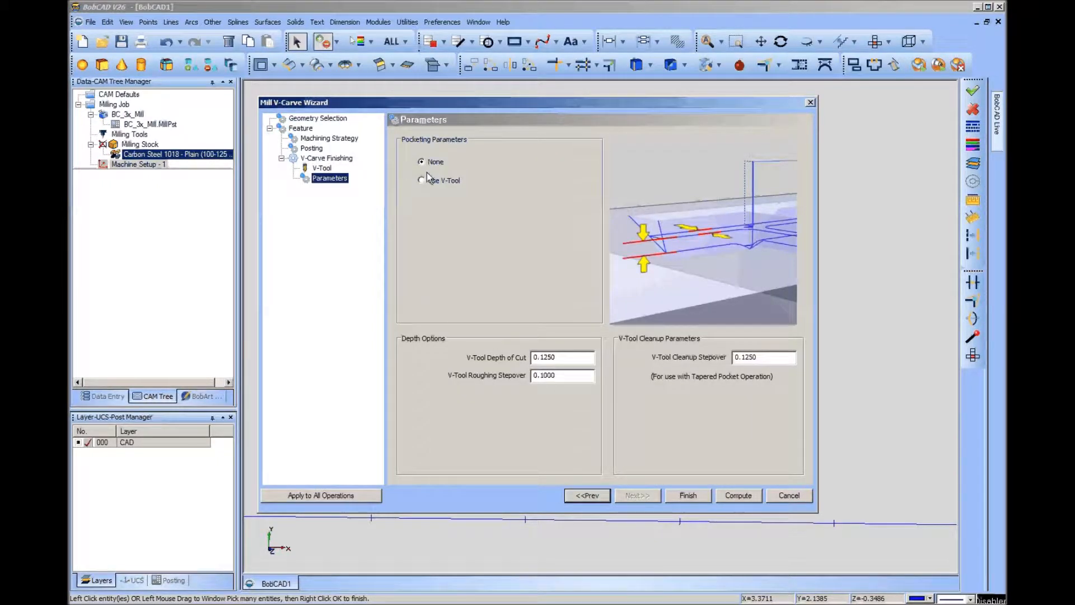
Step: Set the V-Tool Depth of Cut to 0.75 with no pocketing, and finish the V-carve wizard
left_click(540, 357)
left_click_drag(541, 358, 572, 359)
key("BackSpace")
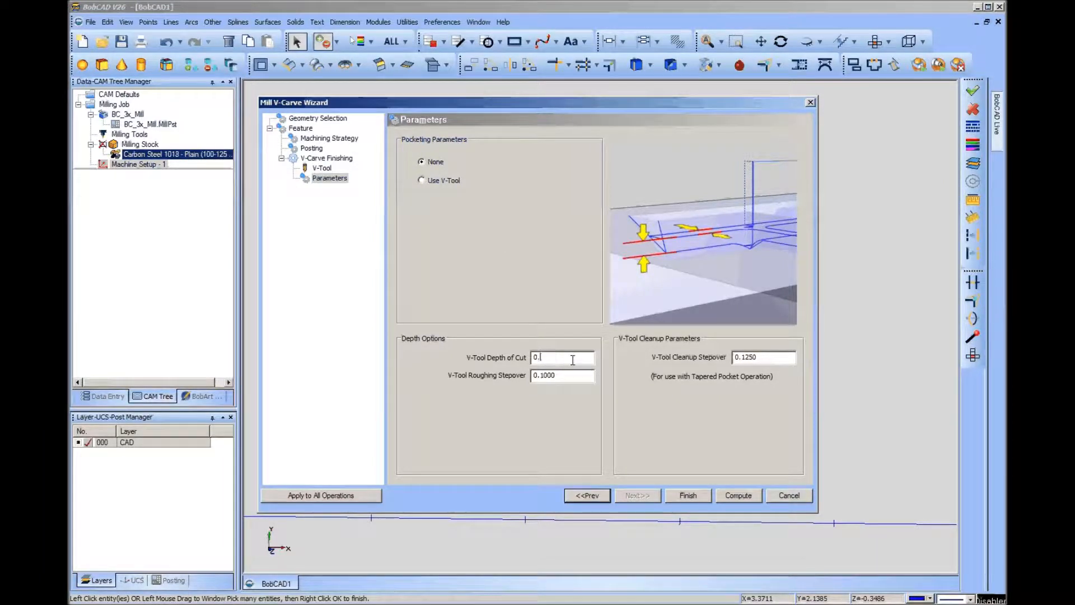
type("75")
left_click(688, 495)
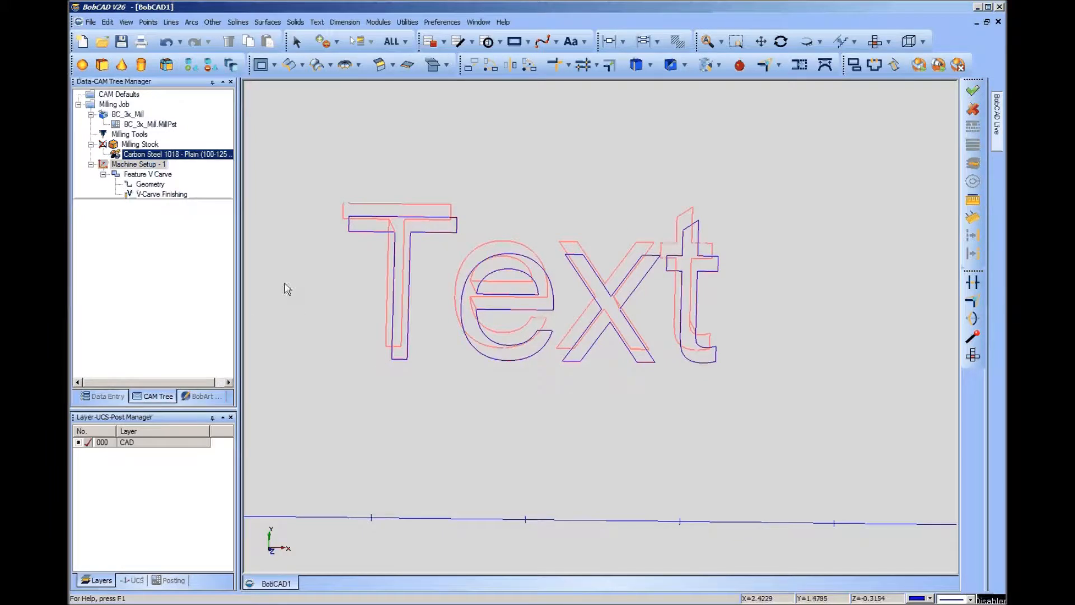
Step: Reselect the geometry of the V Carve feature and confirm the outlines of the word Text again
left_click(149, 184)
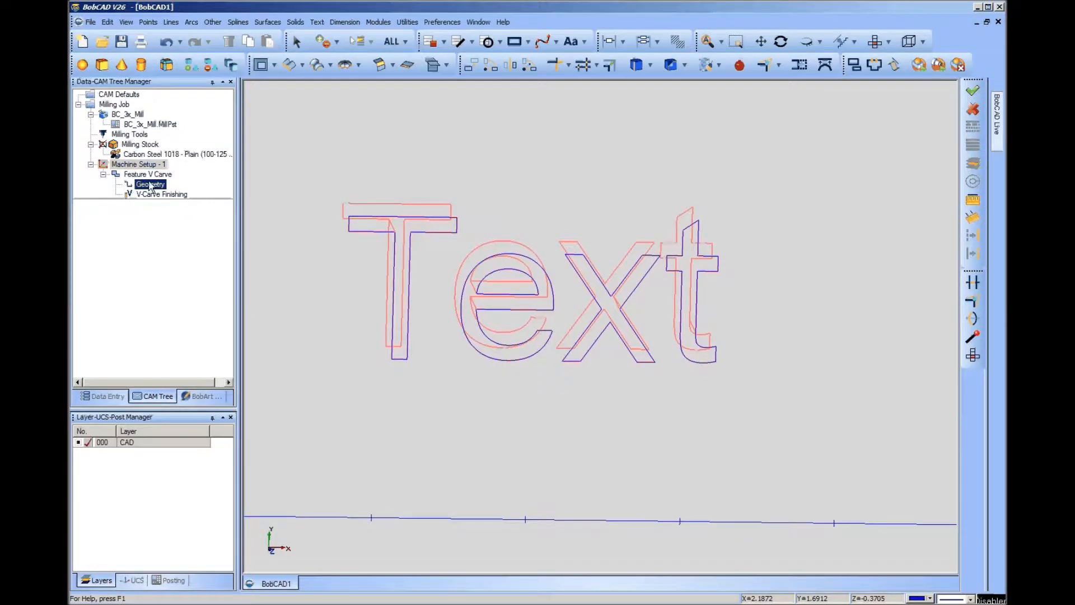
right_click(149, 185)
left_click(175, 190)
right_click(396, 158)
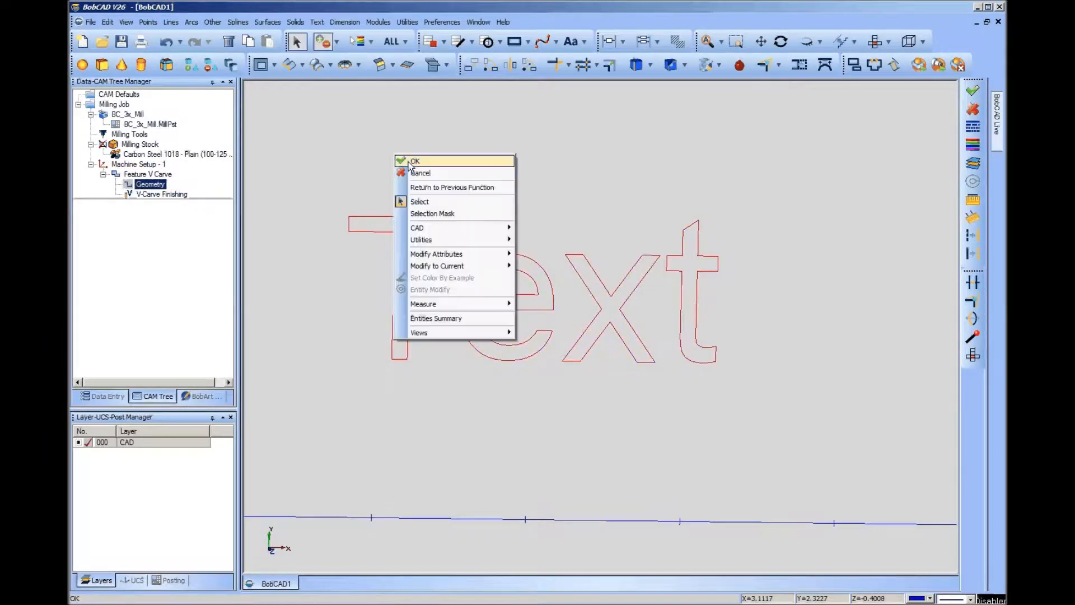
left_click(415, 161)
Step: Compute the V-Carve Finishing toolpath and examine how it follows the letters in depth and into the corners
left_click(168, 194)
right_click(171, 194)
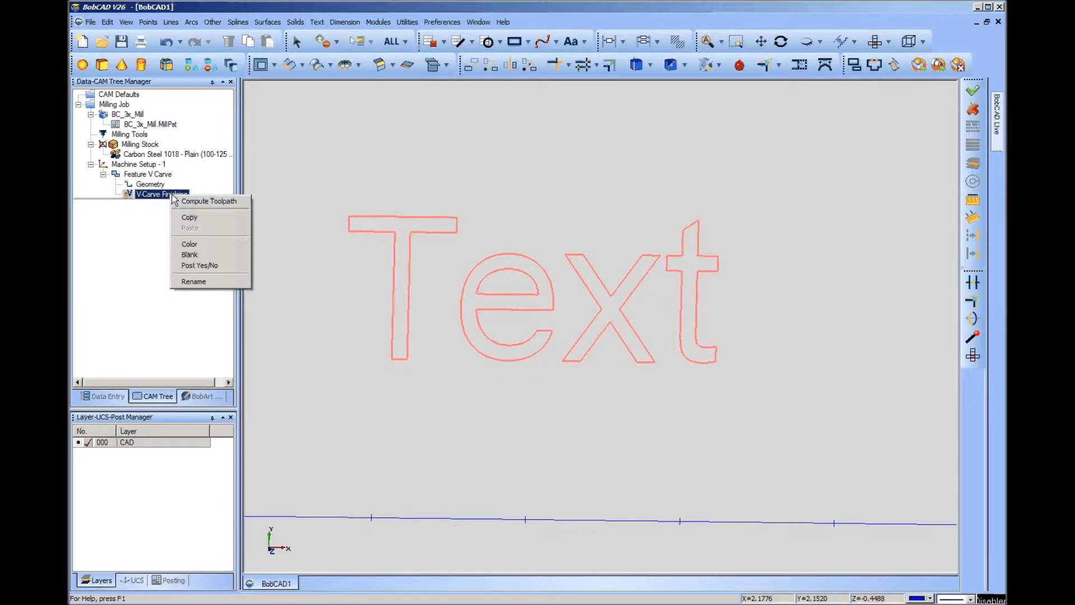
left_click(206, 202)
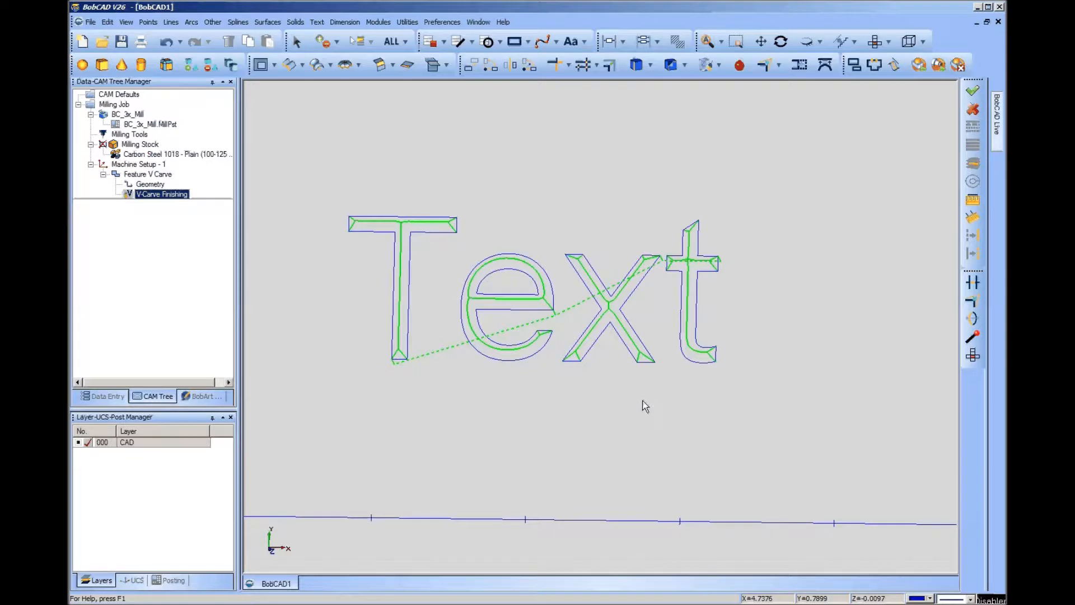
middle_click_drag(644, 401, 632, 340)
scroll(632, 340, "up", 5)
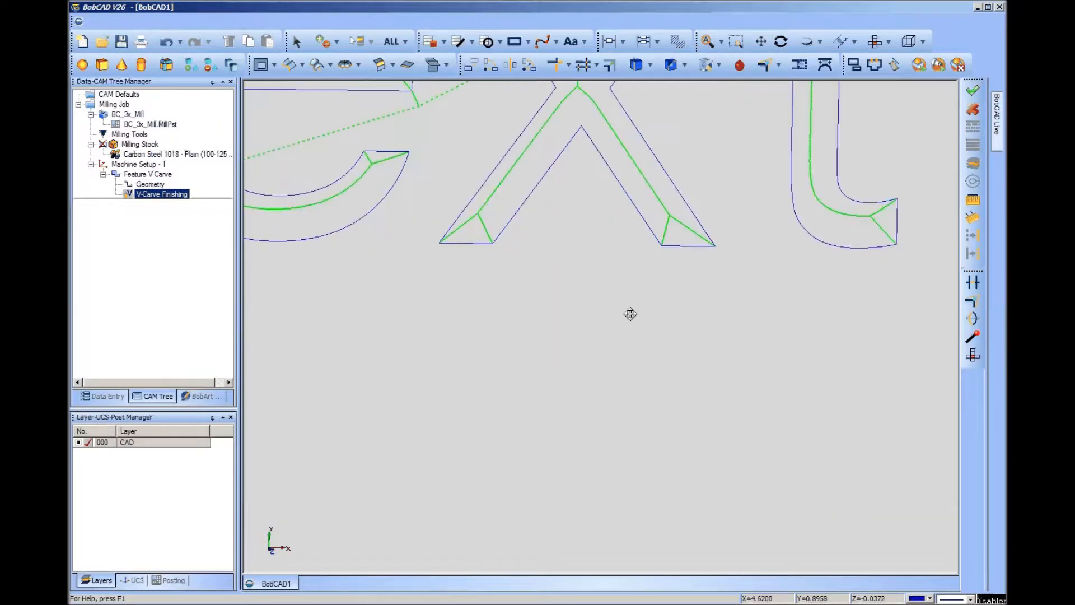
middle_click_drag(596, 404, 562, 420)
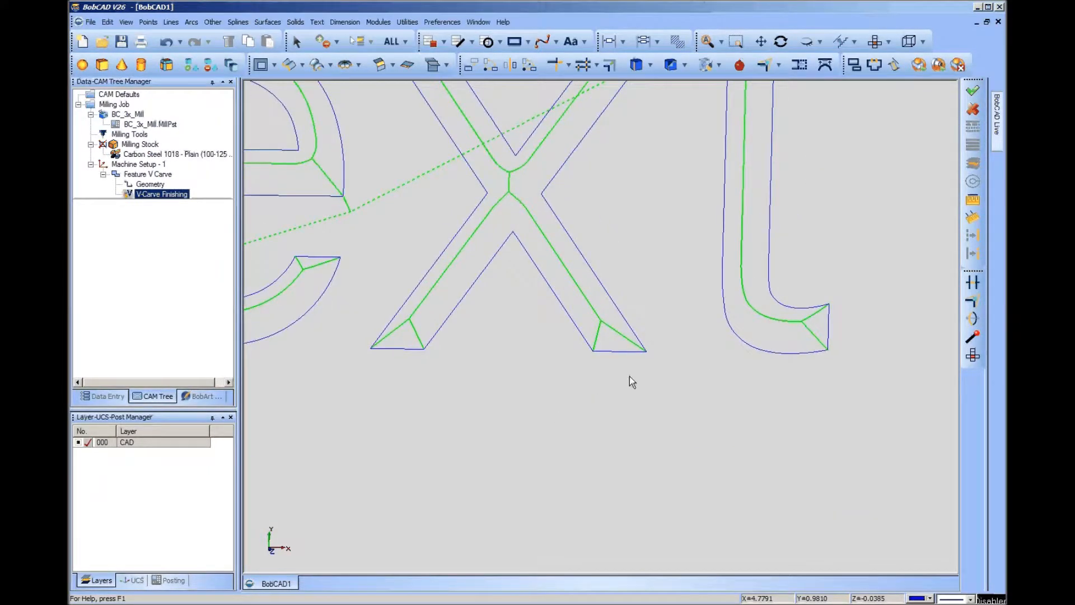
middle_click_drag(620, 409, 669, 344, "shift")
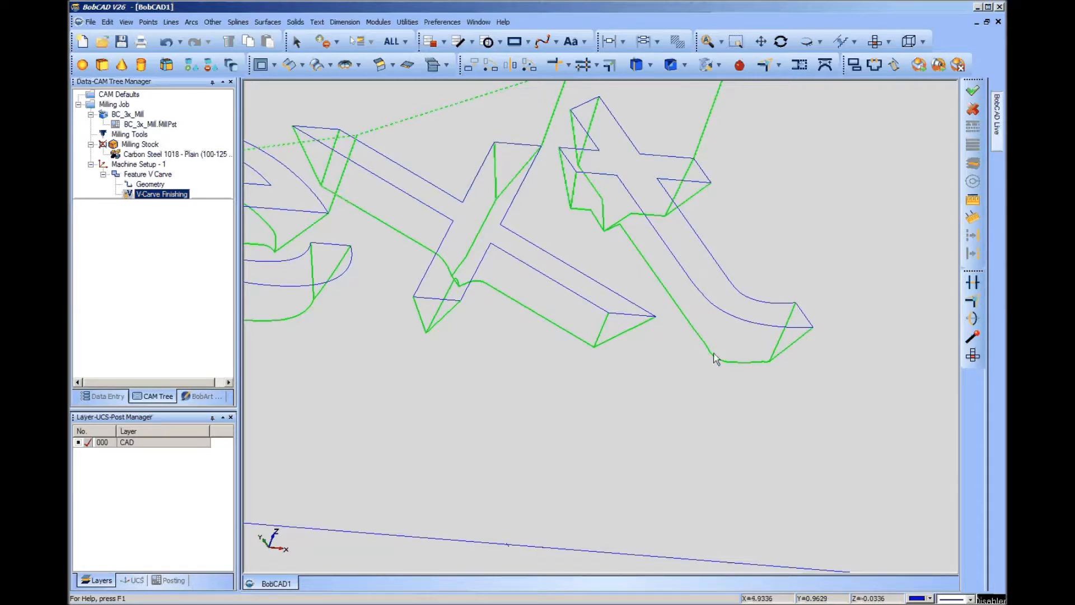
scroll(715, 359, "down", 3)
middle_click_drag(715, 361, 606, 376)
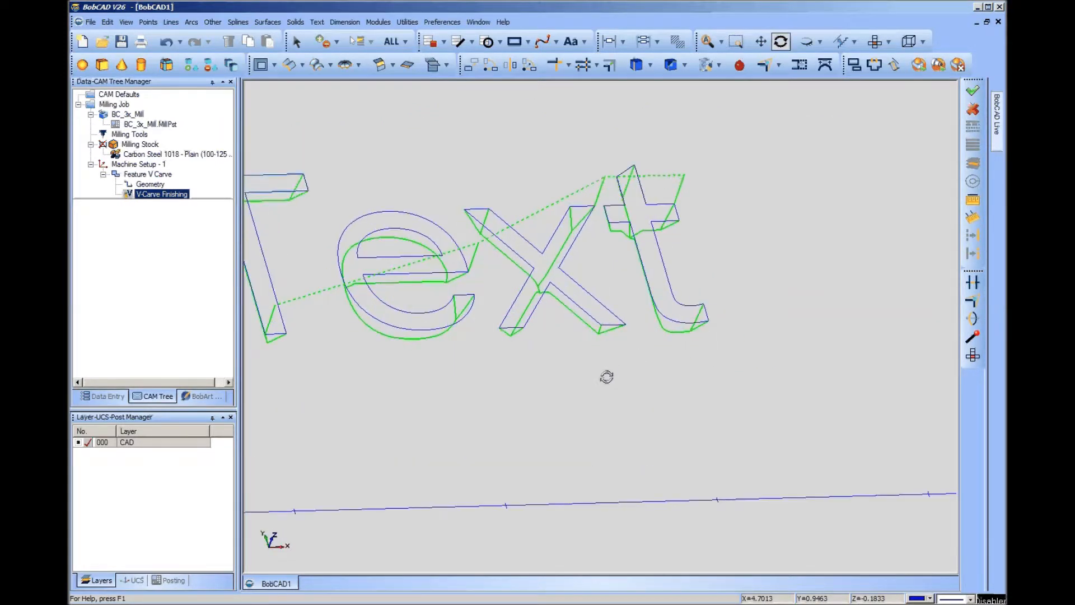
Step: Open the machining simulation, hide the toolpath lines, and get a close view of the stock under the tool
left_click(919, 66)
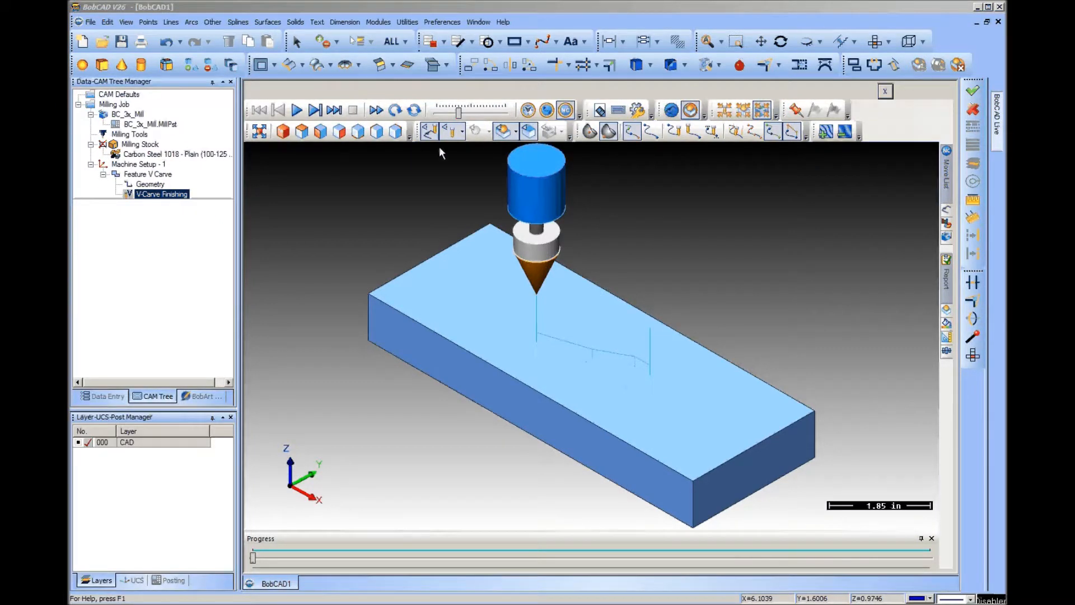
left_click(434, 136)
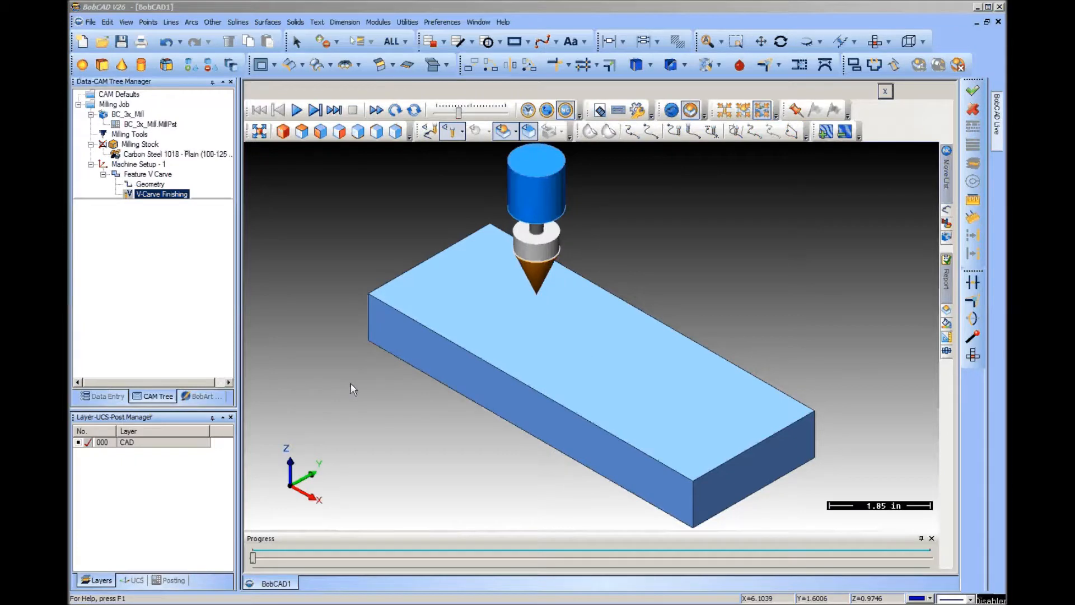
middle_click_drag(359, 387, 548, 480)
middle_click_drag(590, 424, 541, 376)
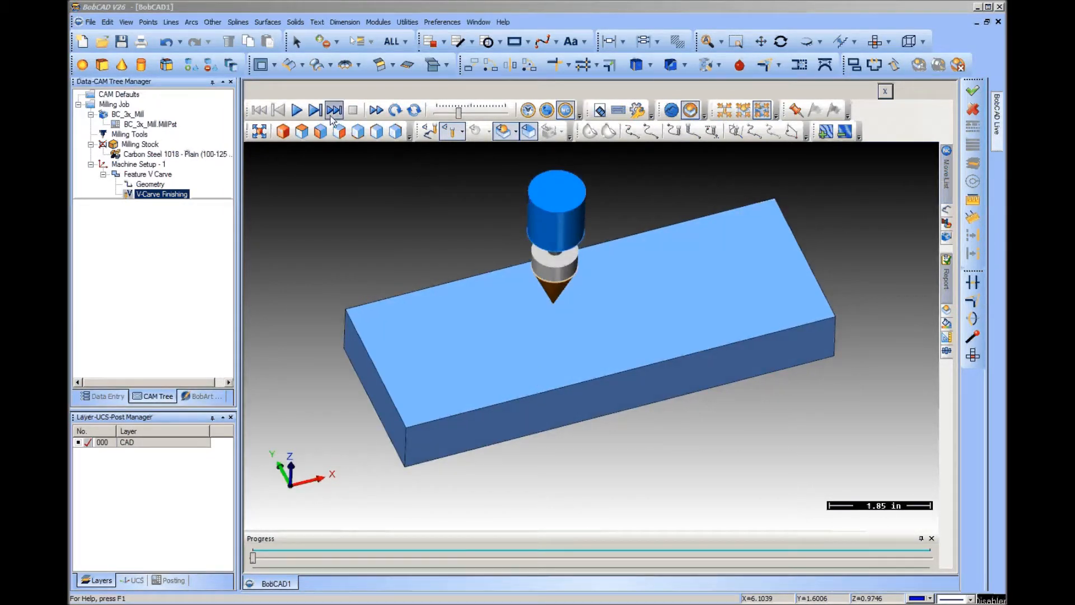
scroll(594, 334, "up", 5)
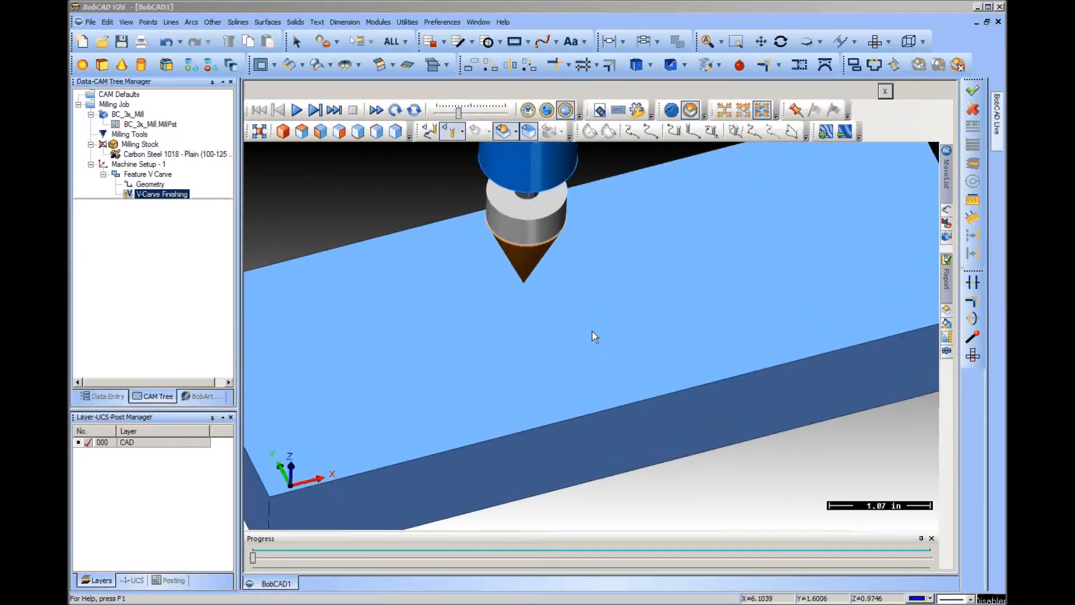
Step: Run the simulation of the V-carved text, varying the playback speed, and exit the simulation
left_click(296, 109)
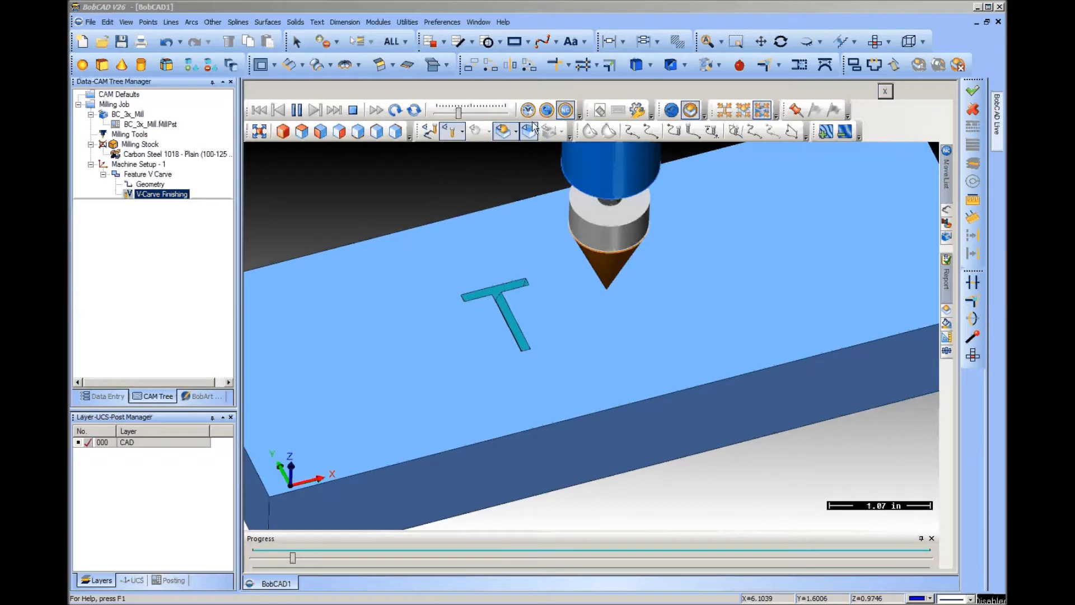
left_click_drag(459, 111, 482, 114)
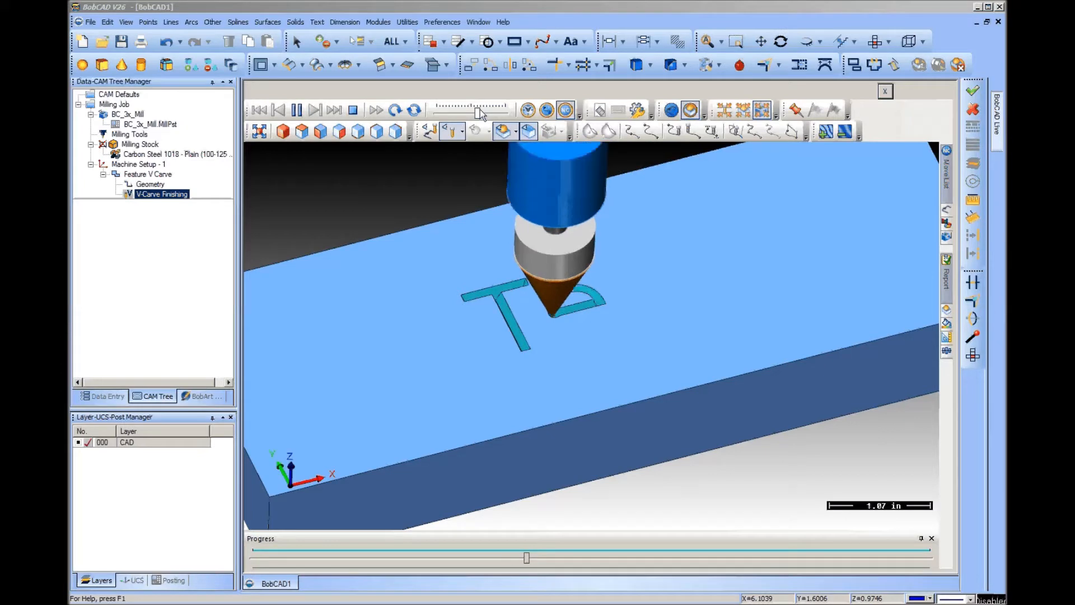
left_click_drag(478, 110, 459, 114)
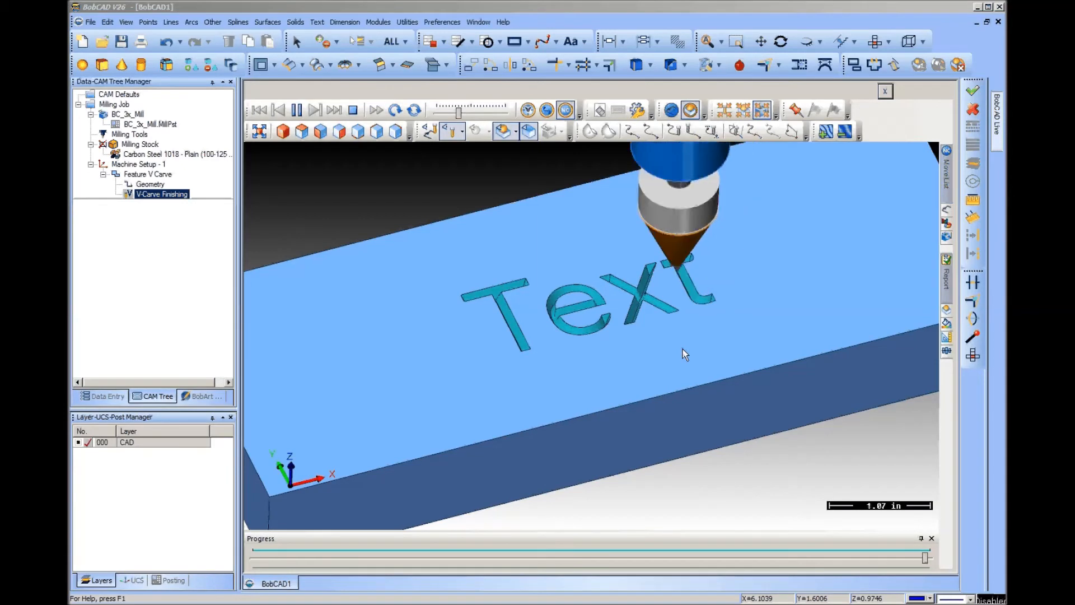
left_click(882, 92)
left_click(760, 41)
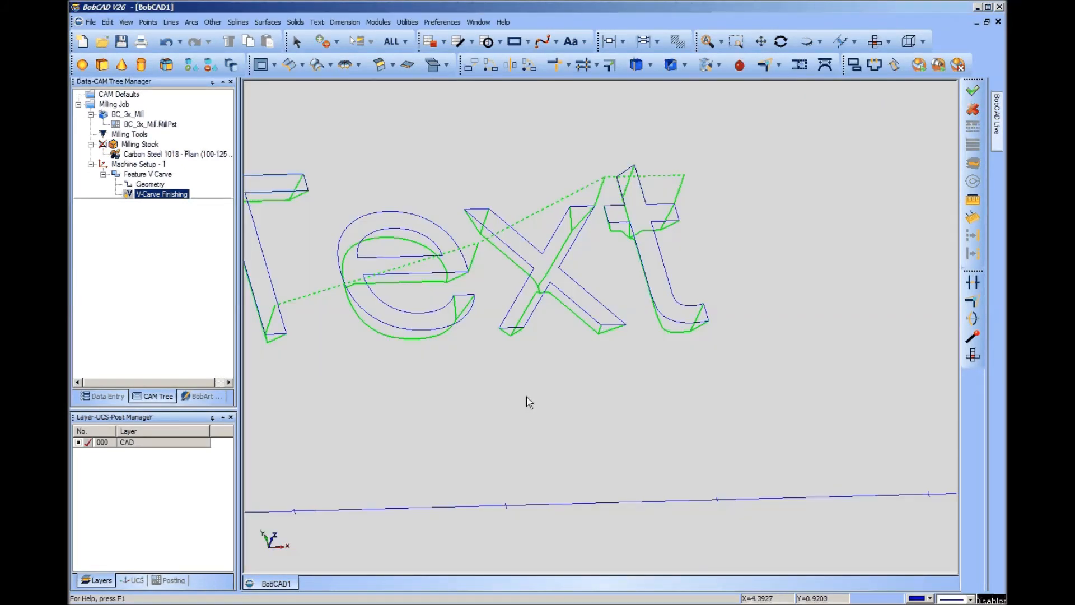